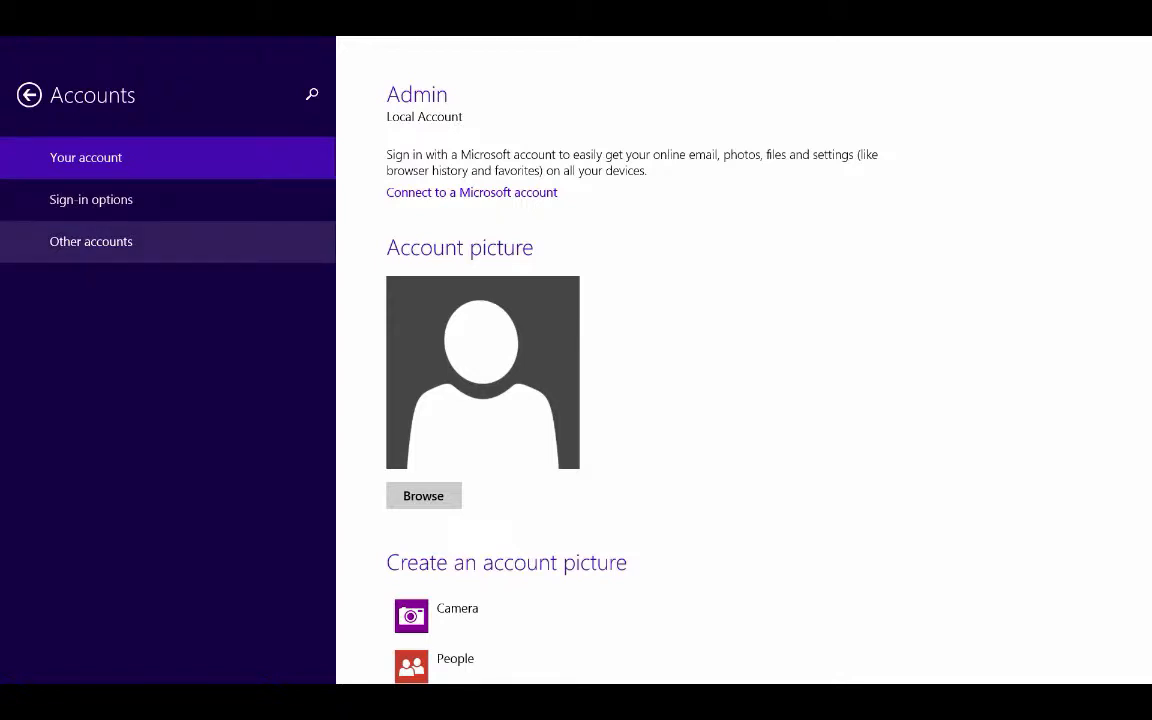
# Begin adding a child's account without an email address under Other accounts.
pyautogui.click(91, 241)
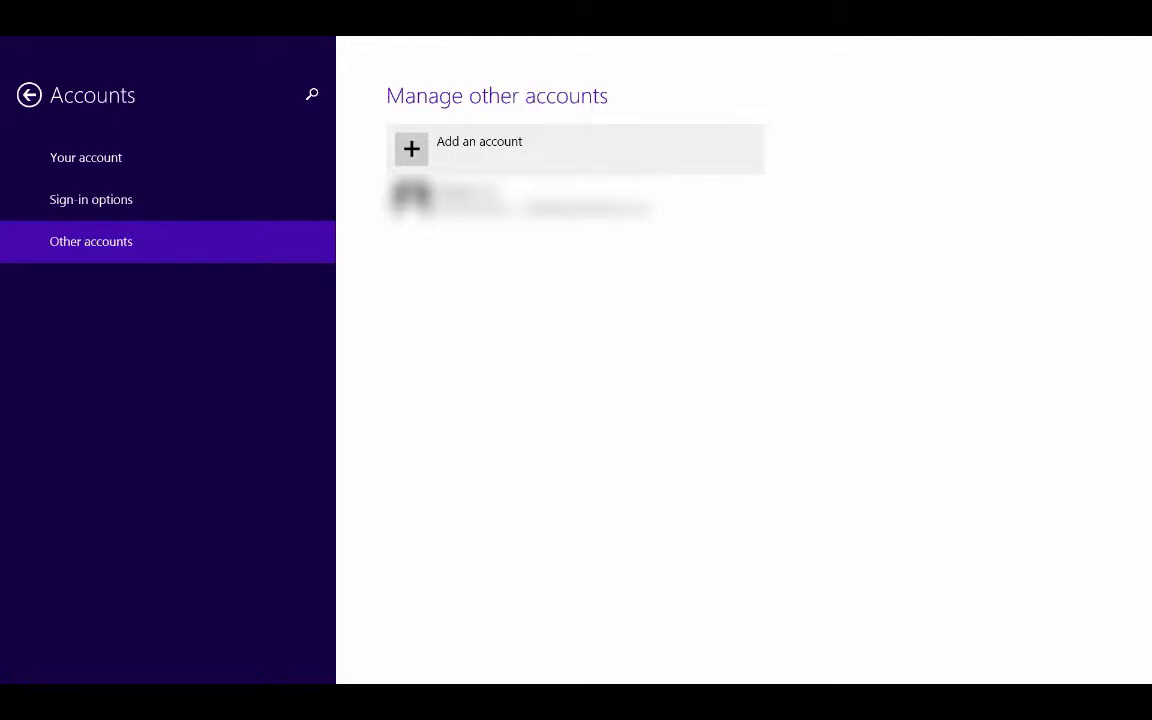
pyautogui.click(545, 141)
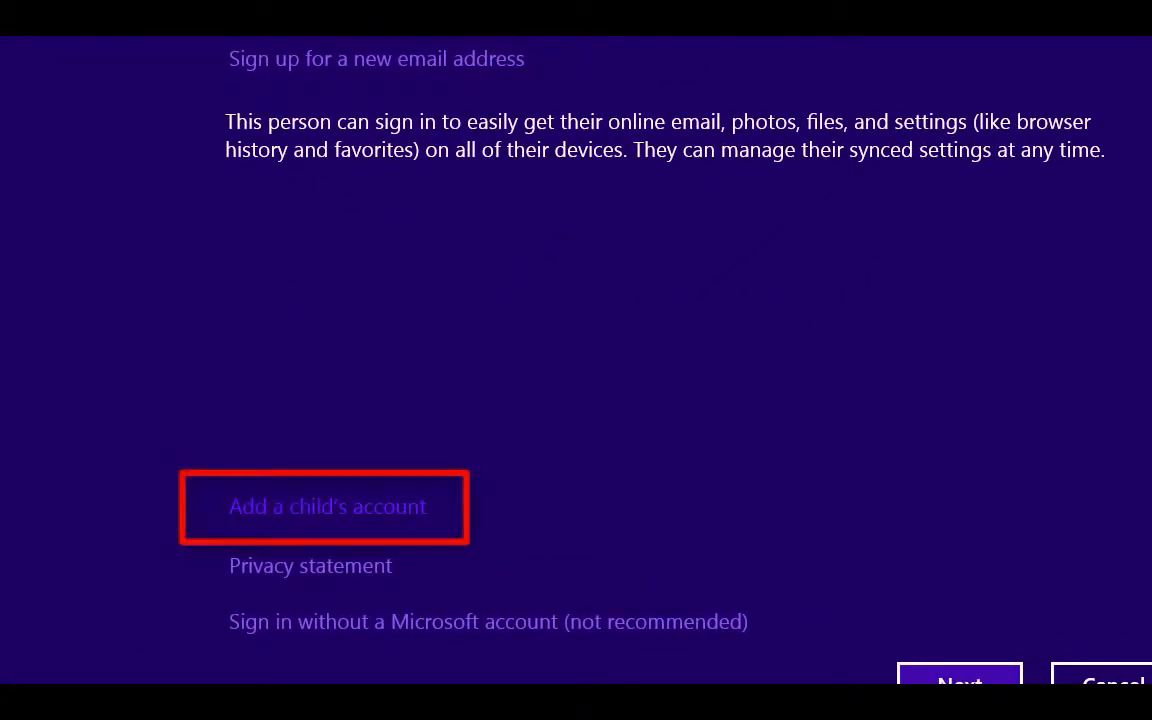
pyautogui.click(327, 507)
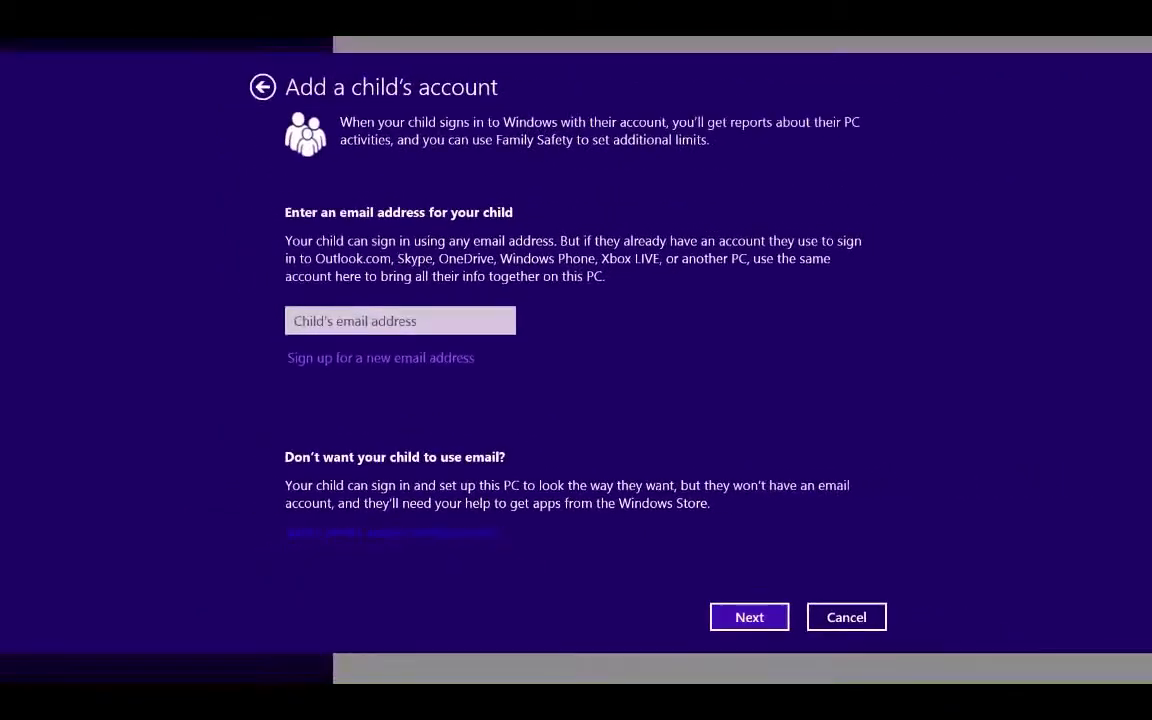
pyautogui.click(393, 533)
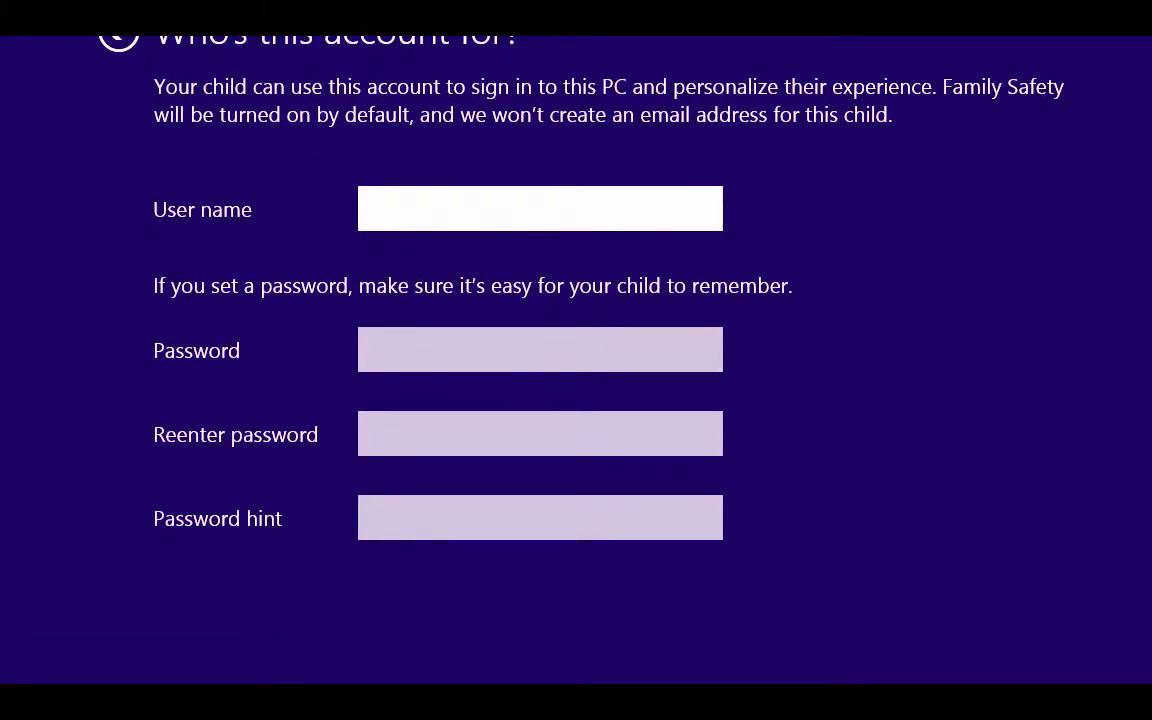
# Enter the child's user name, a password typed twice, and the hint 'fun', then submit.
pyautogui.write('Jimmy')
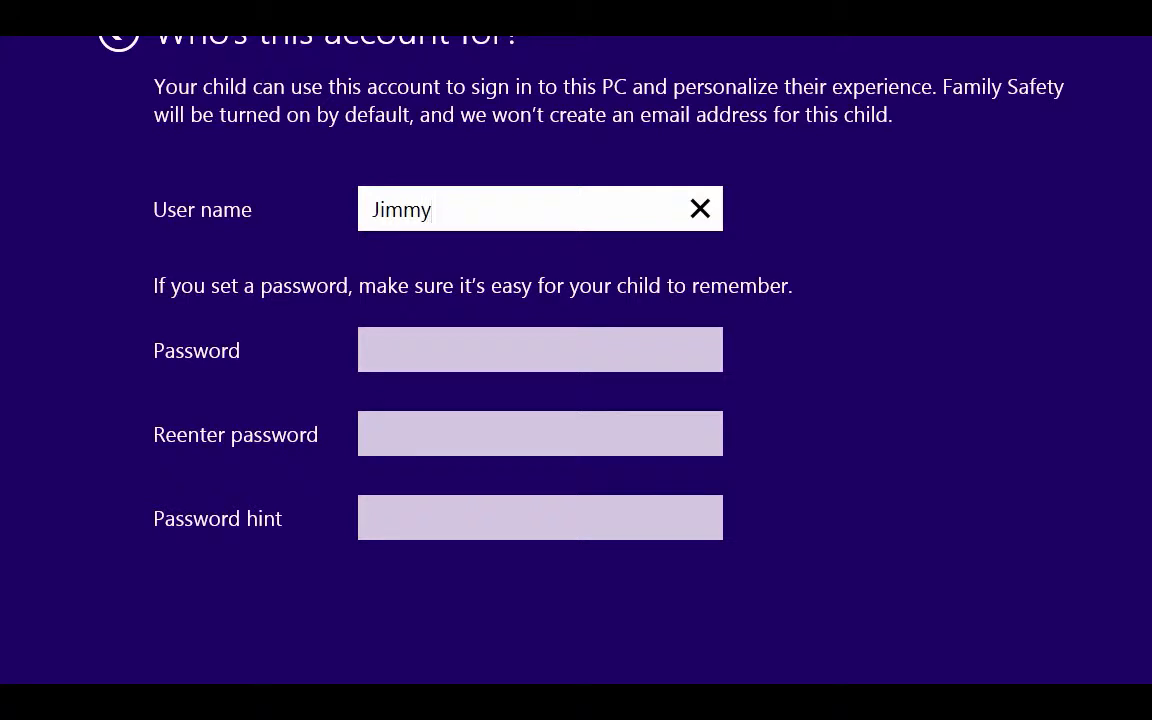
pyautogui.press('Tab')
pyautogui.write('•••')
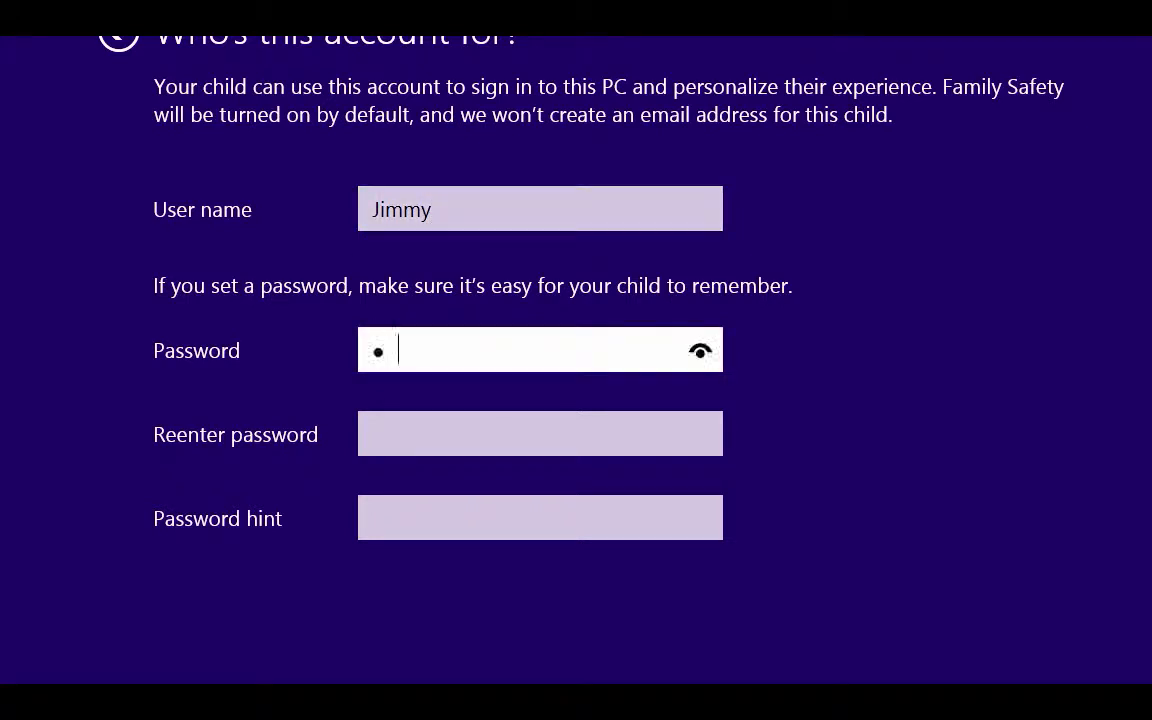
pyautogui.press('Tab')
pyautogui.write('•••')
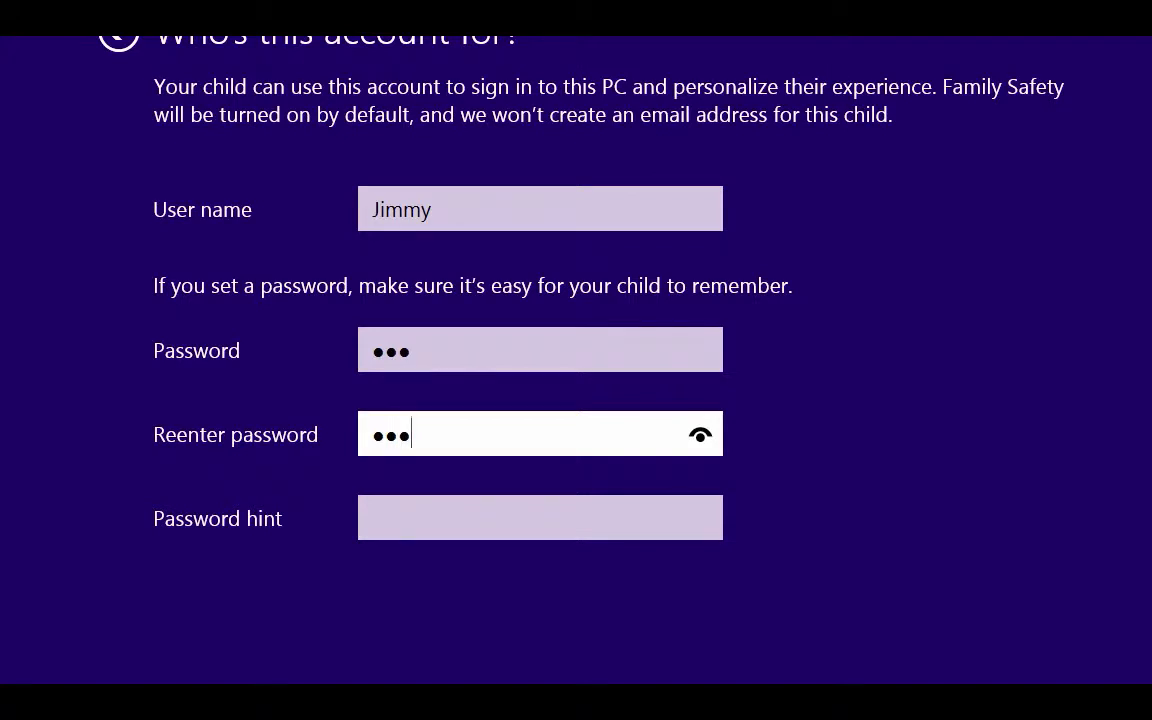
pyautogui.press('Tab')
pyautogui.write('fun')
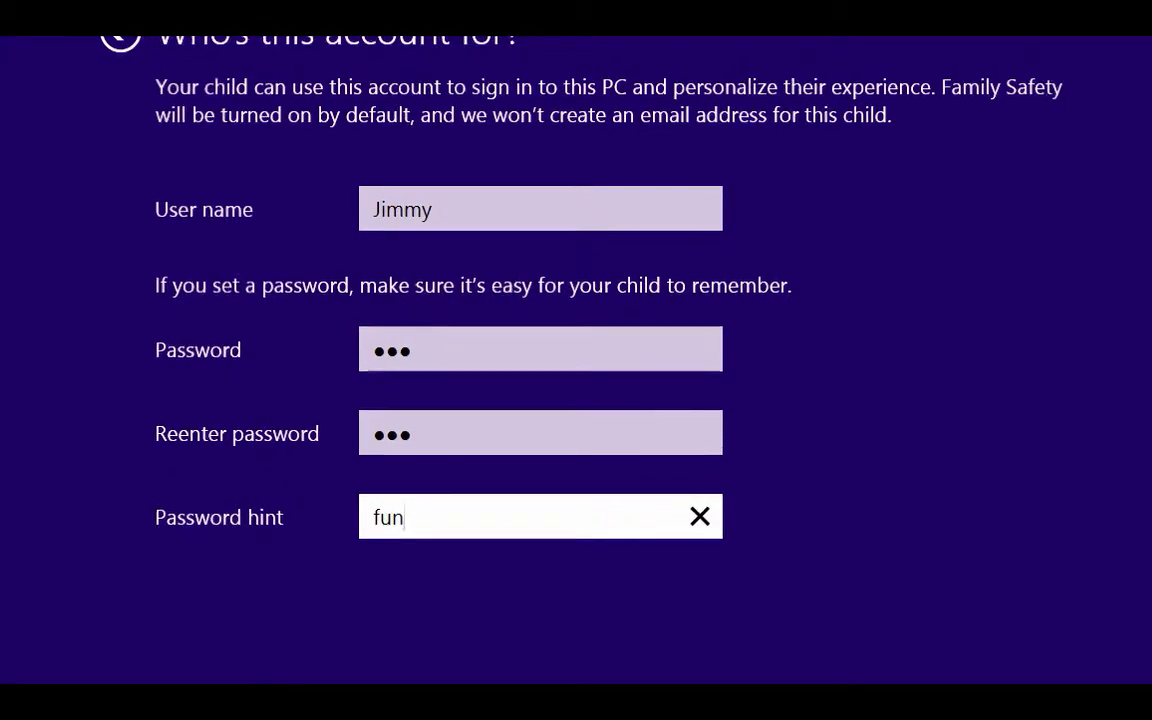
pyautogui.click(730, 610)
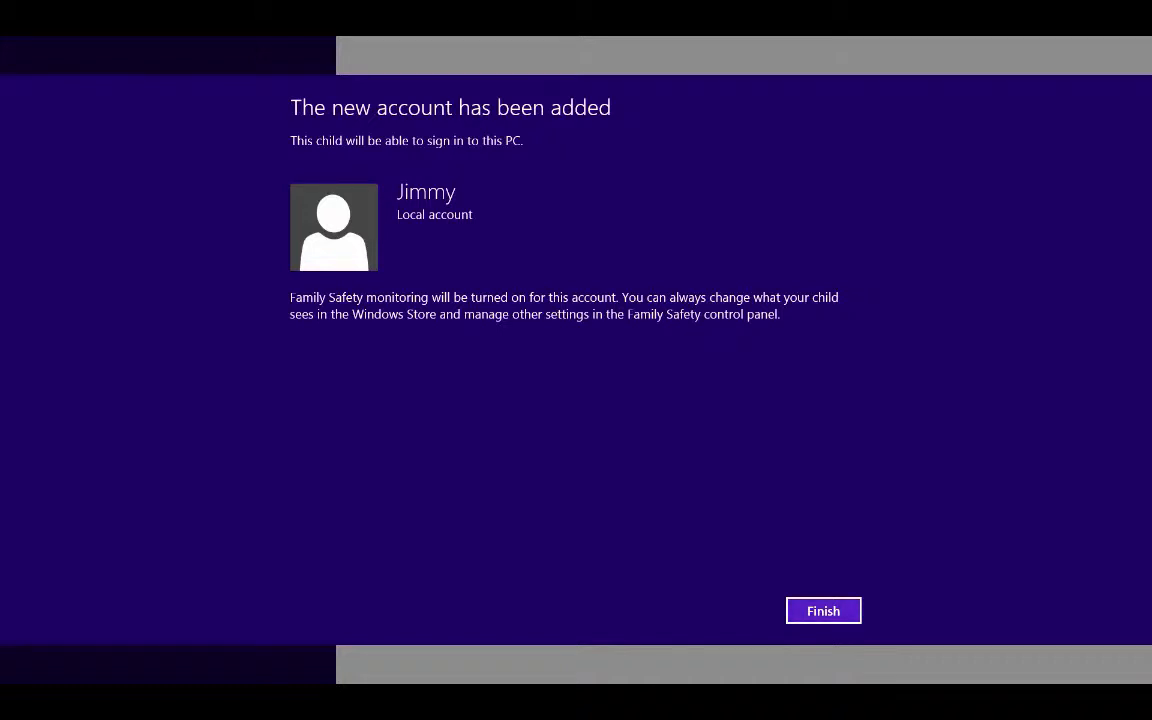
# Finish the setup, check the new child local account in the accounts lists, and close PC settings.
pyautogui.click(823, 611)
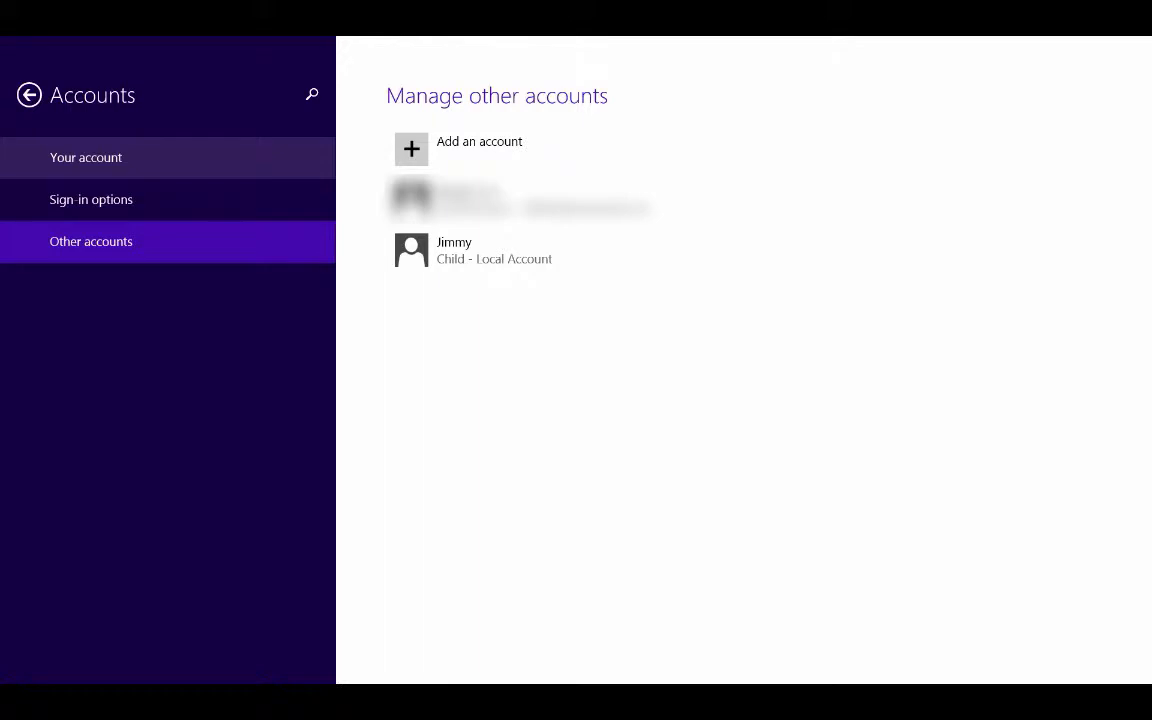
pyautogui.click(86, 157)
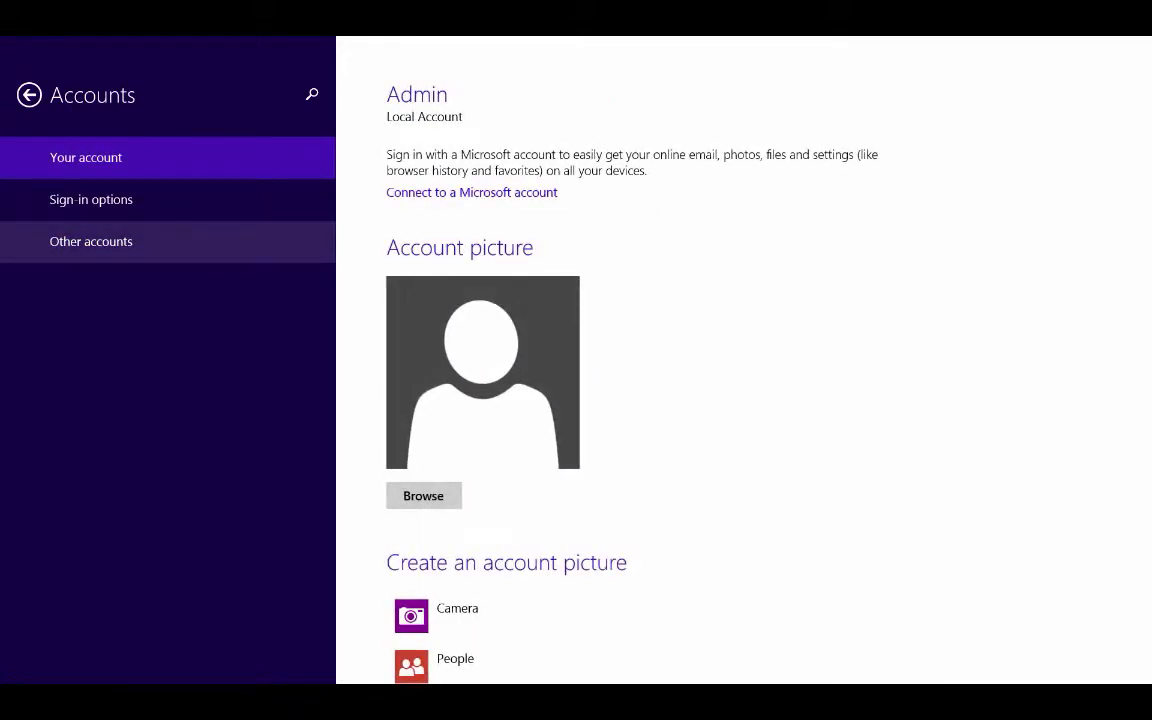
pyautogui.click(91, 241)
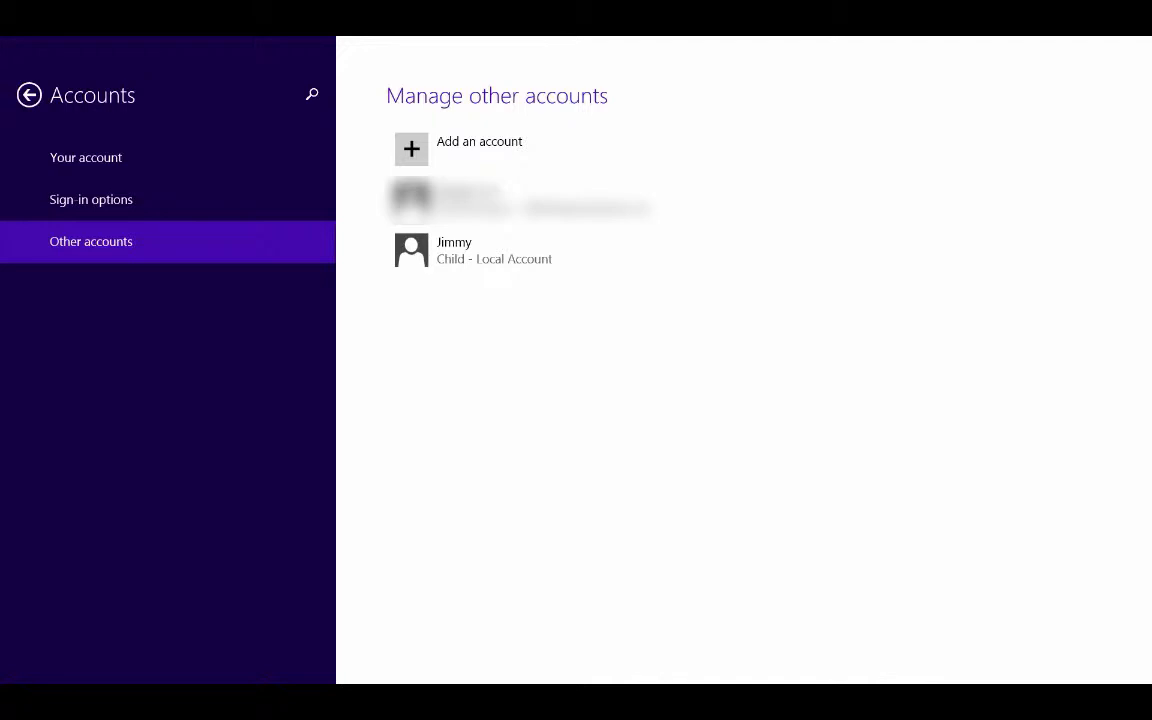
pyautogui.moveTo(1138, 40)
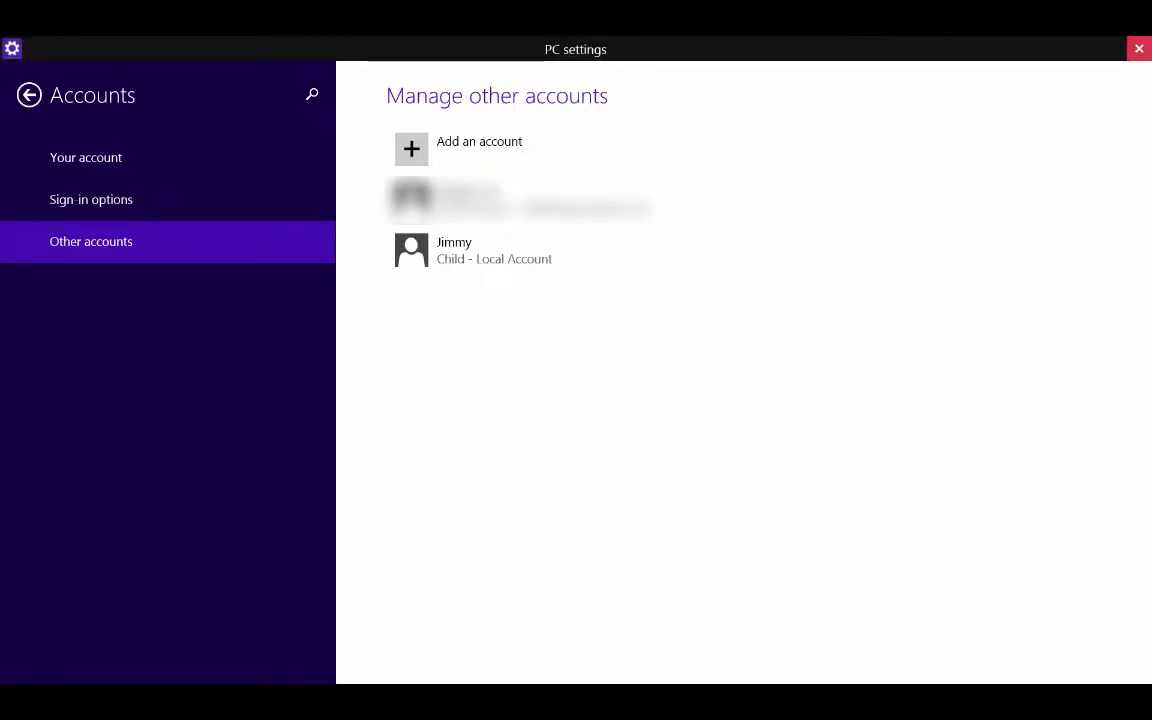
pyautogui.click(1138, 48)
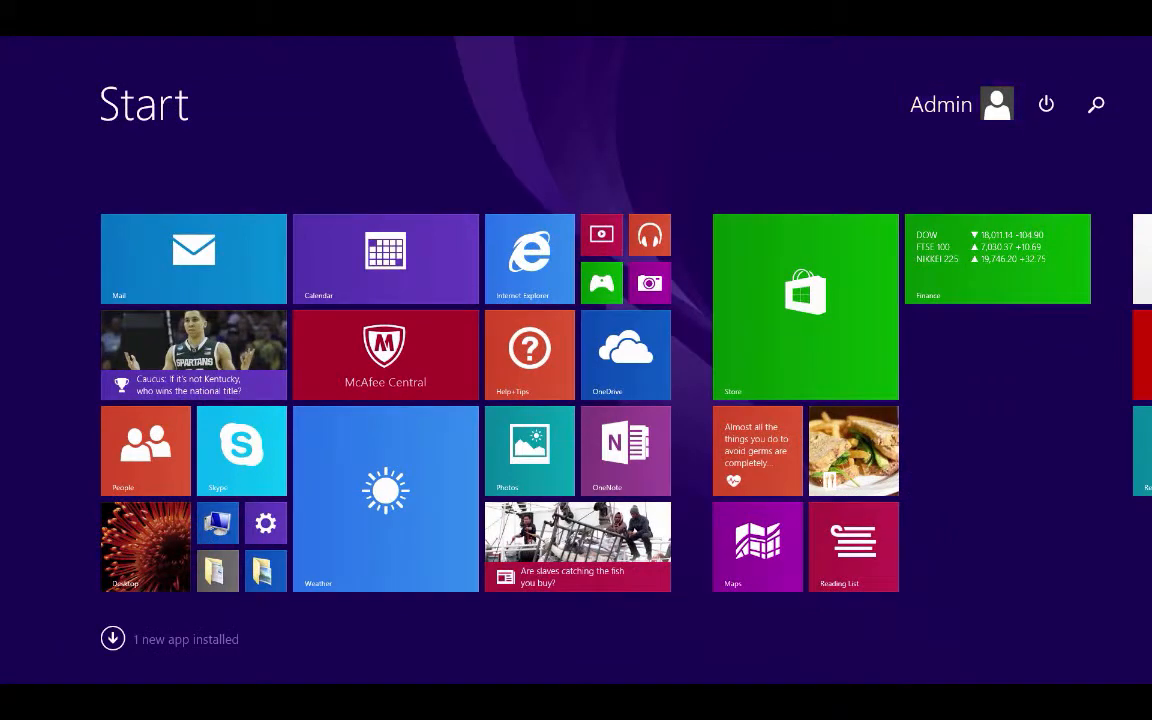
# Search for 'family safety' from the charms bar and open the Family Safety control panel.
pyautogui.scroll(-3, 576, 400)
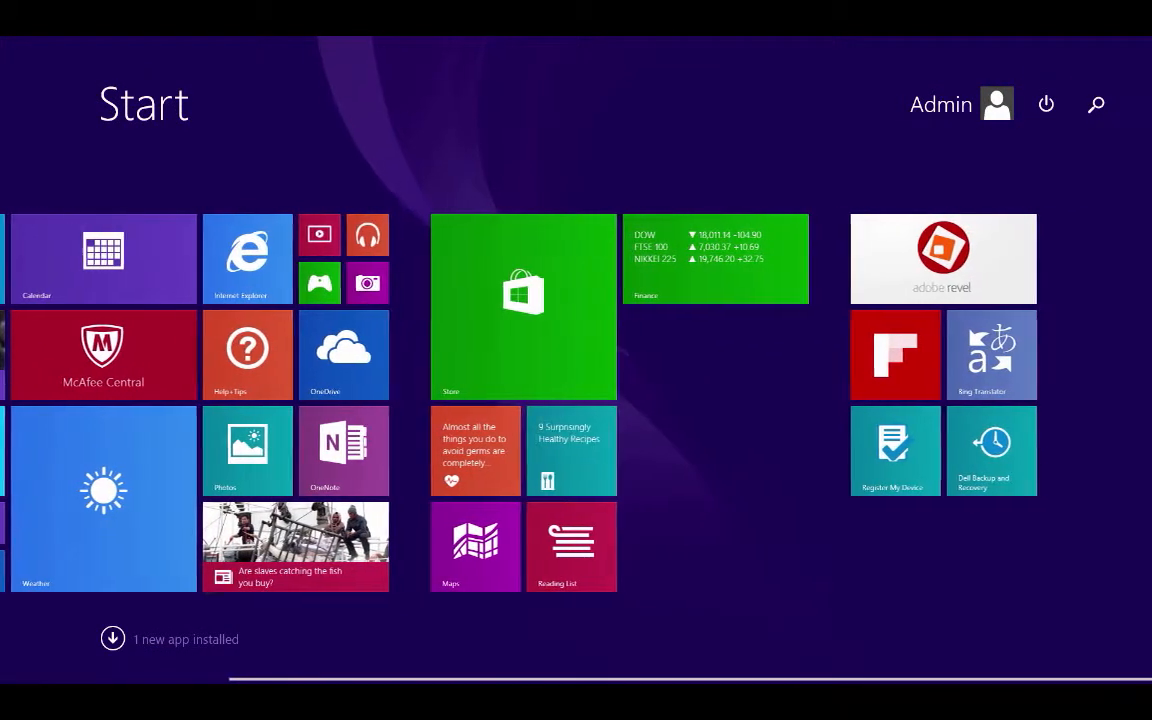
pyautogui.press('super+c')
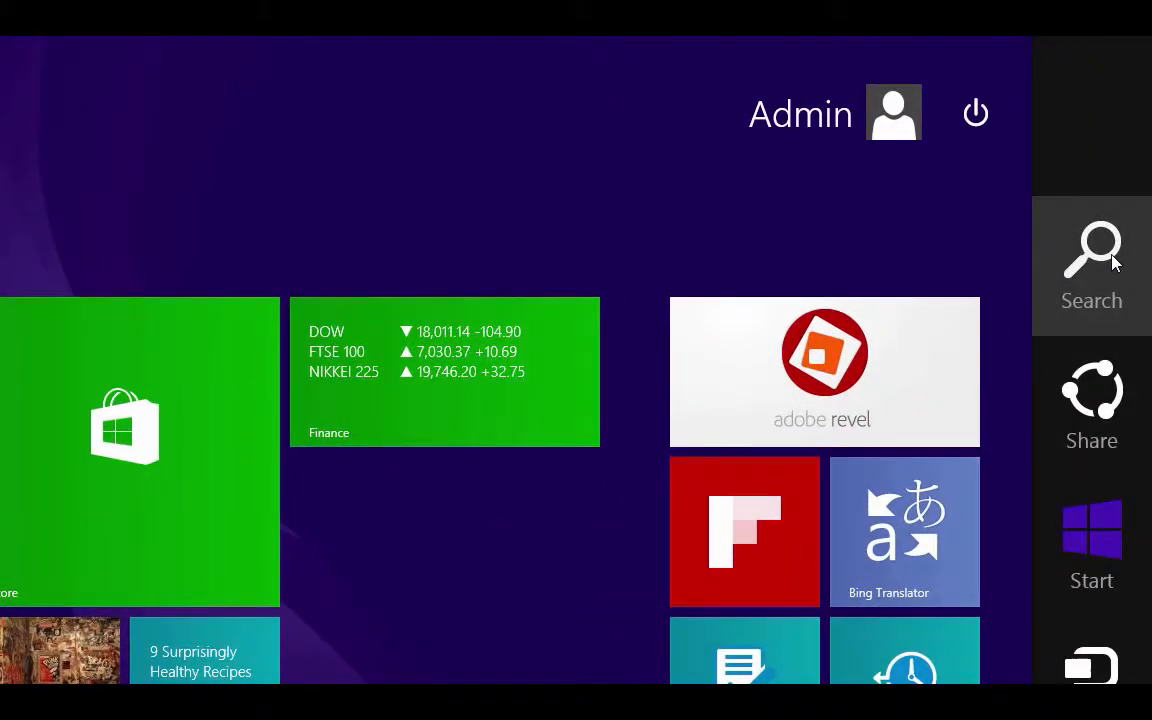
pyautogui.click(1100, 262)
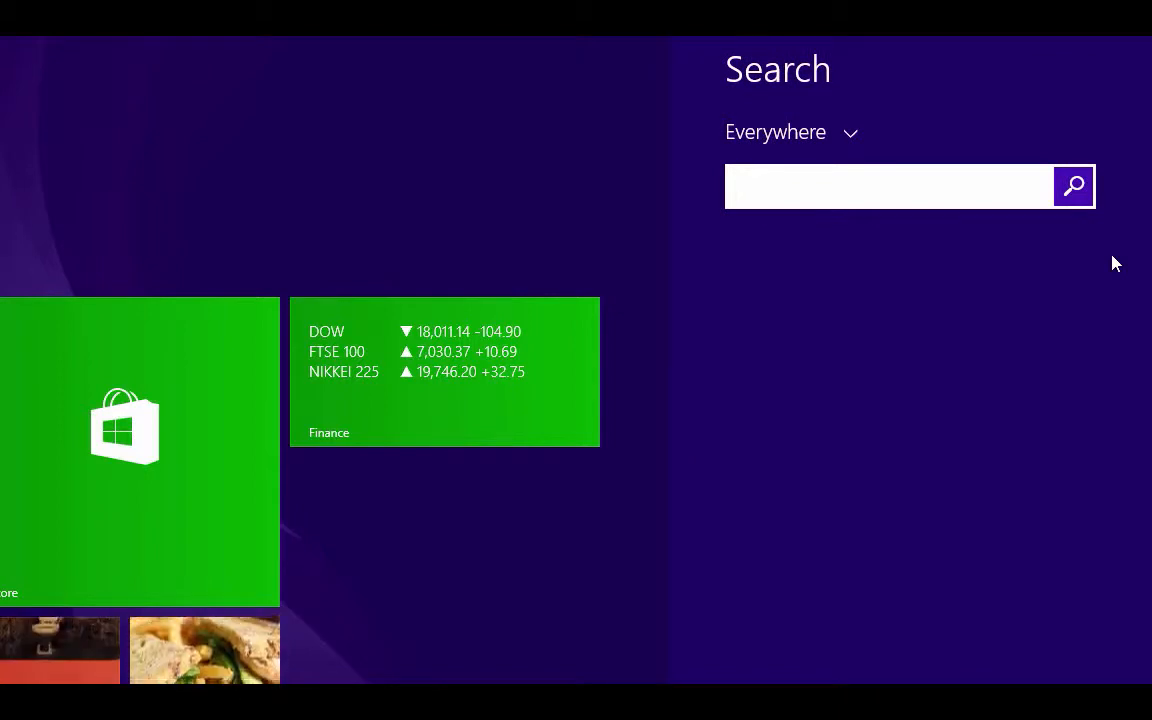
pyautogui.write('family safety')
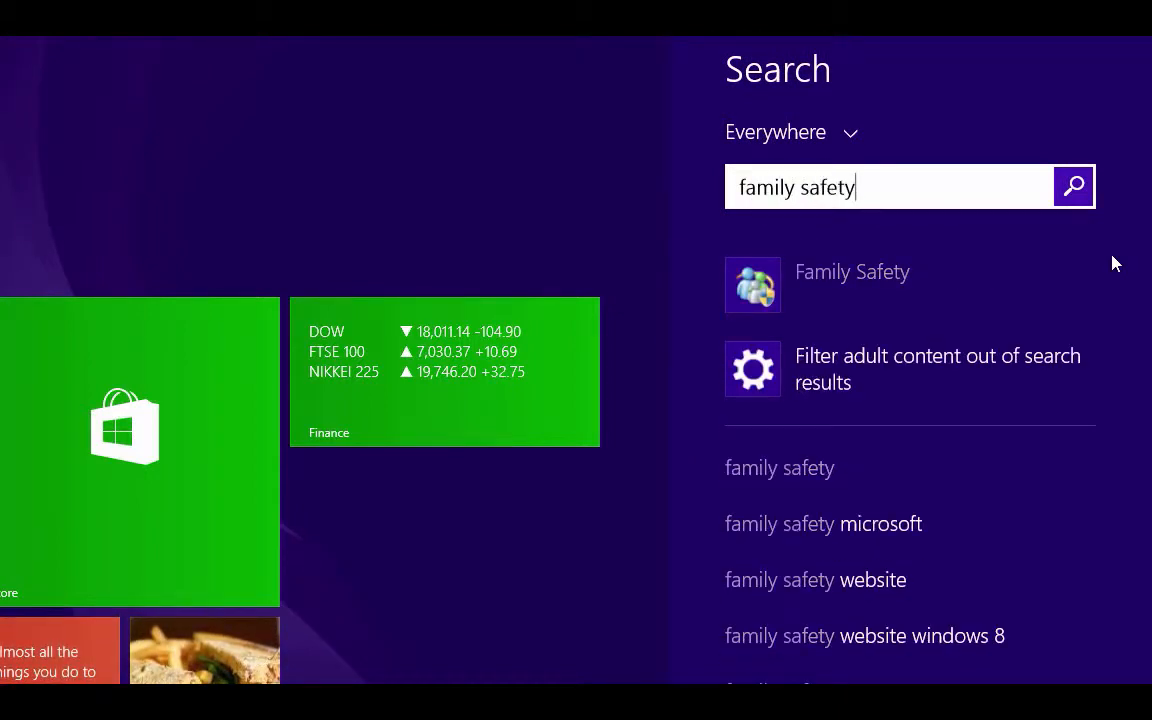
pyautogui.click(758, 304)
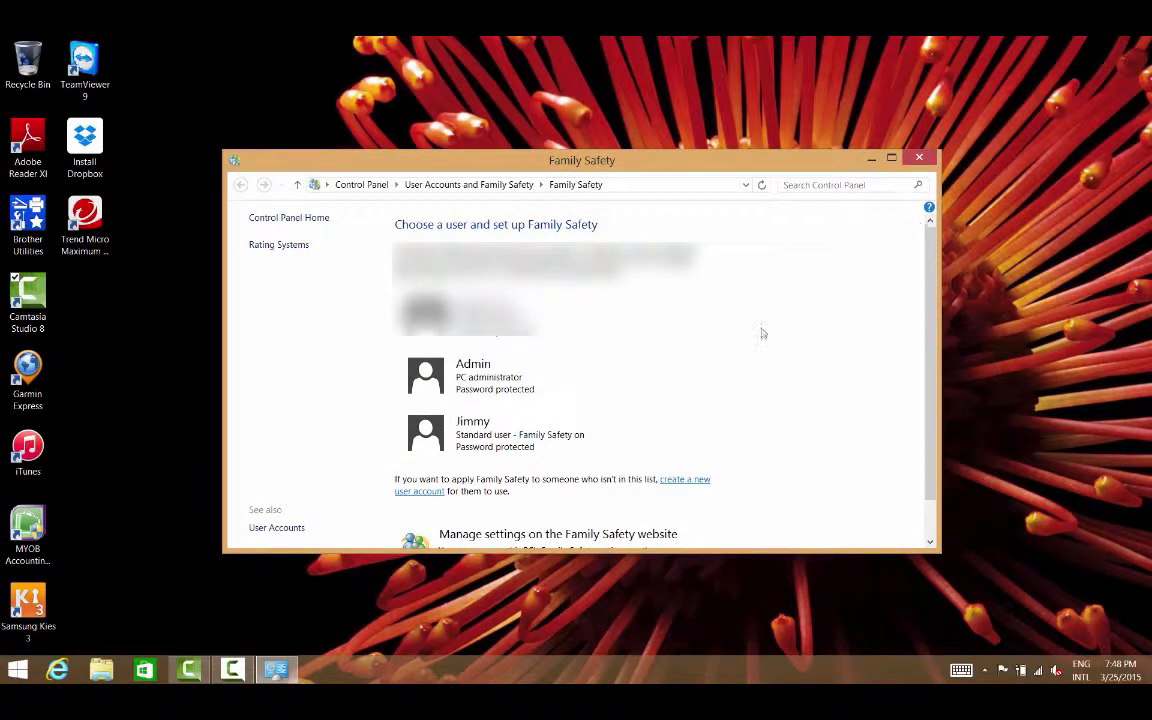
# Scroll to the child's account tile and open its Family Safety user settings.
pyautogui.scroll(-1, 614, 447)
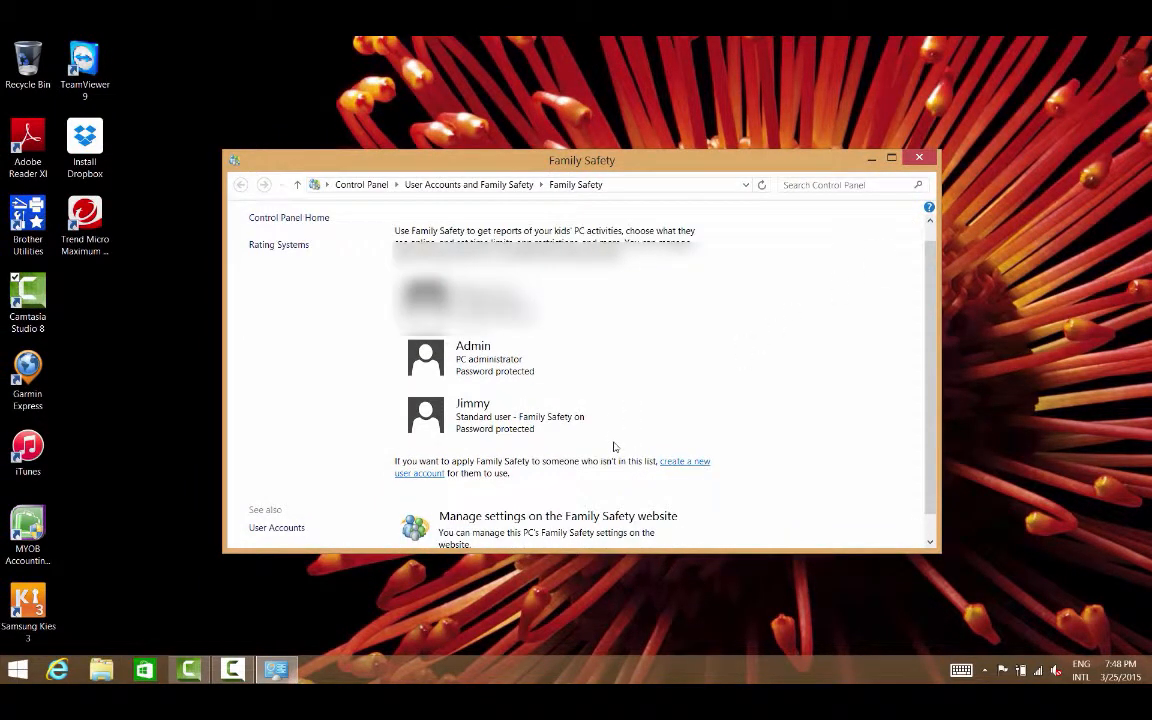
pyautogui.scroll(-1, 614, 447)
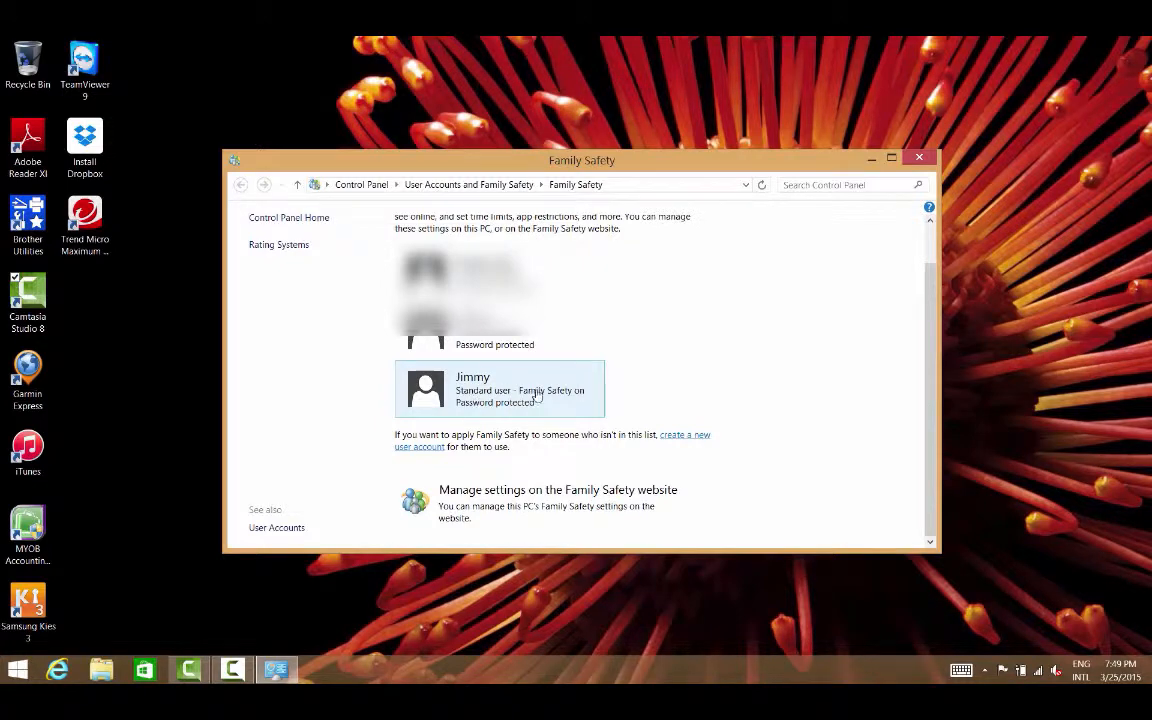
pyautogui.click(467, 392)
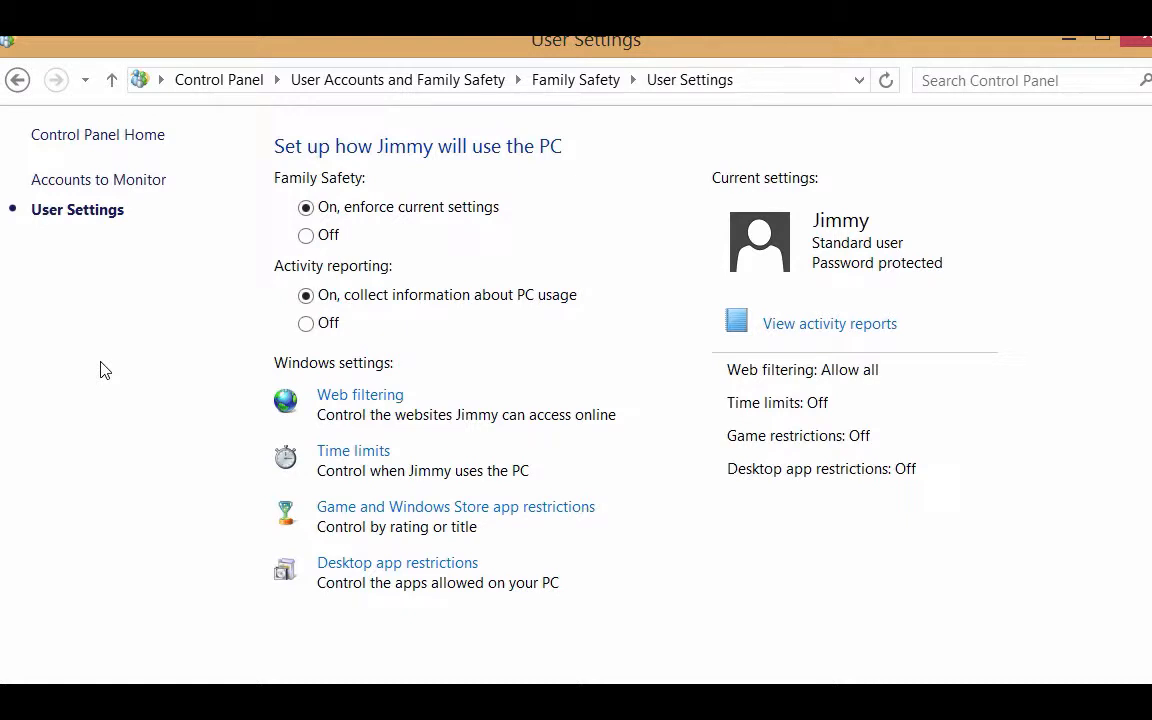
pyautogui.click(88, 182)
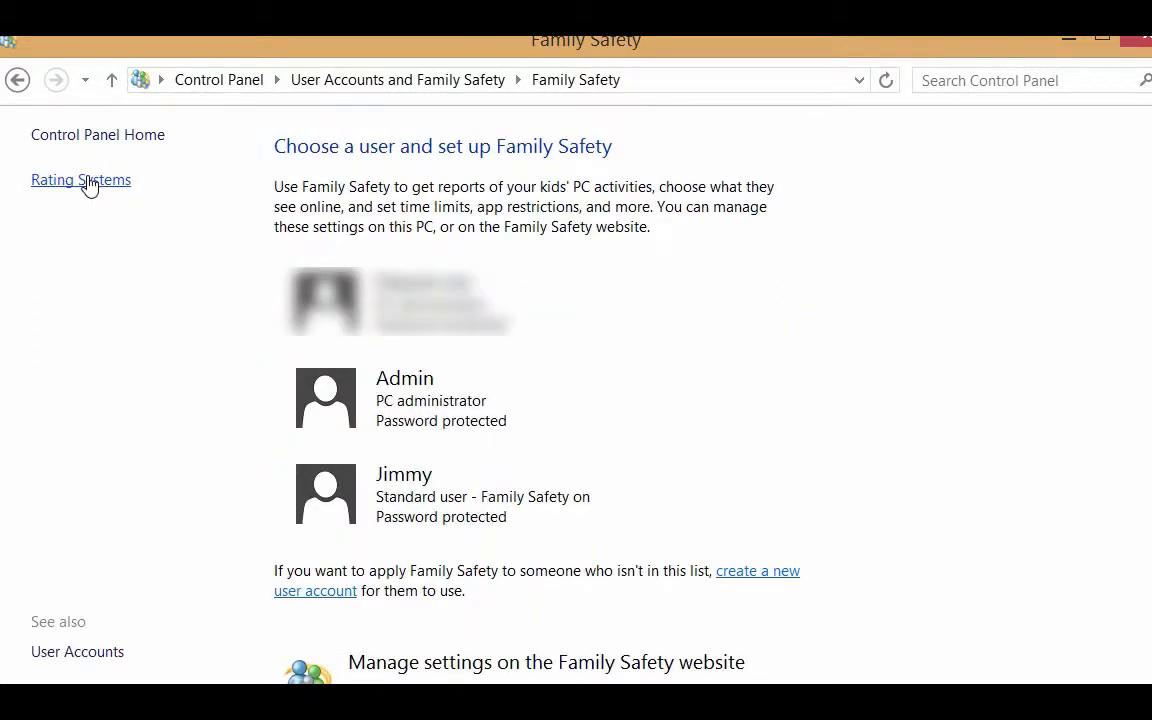
pyautogui.click(338, 486)
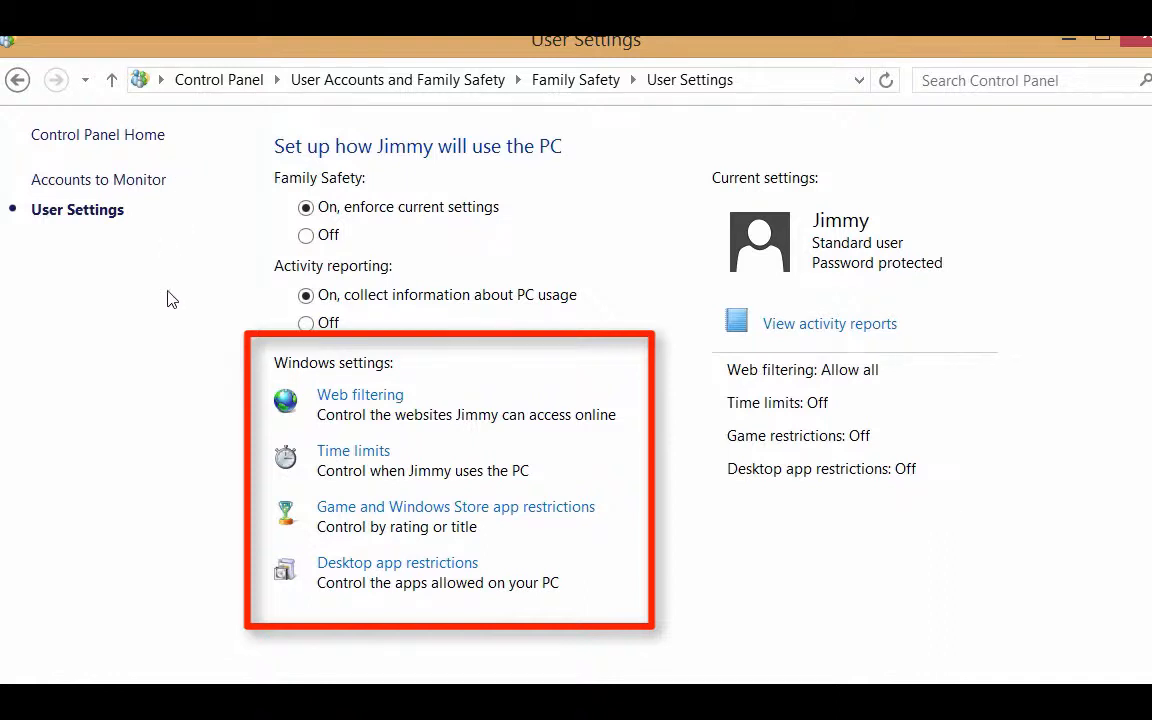
# Set web filtering so the child can only use allowed websites, and review the filtering level.
pyautogui.click(355, 398)
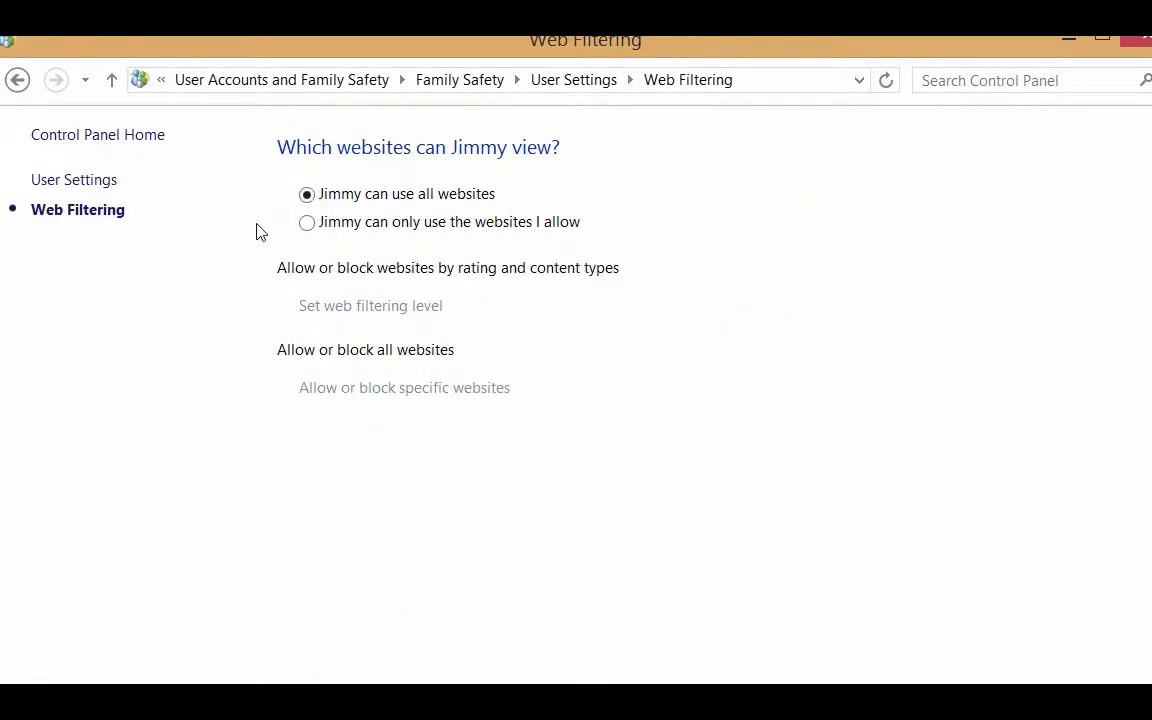
pyautogui.click(307, 223)
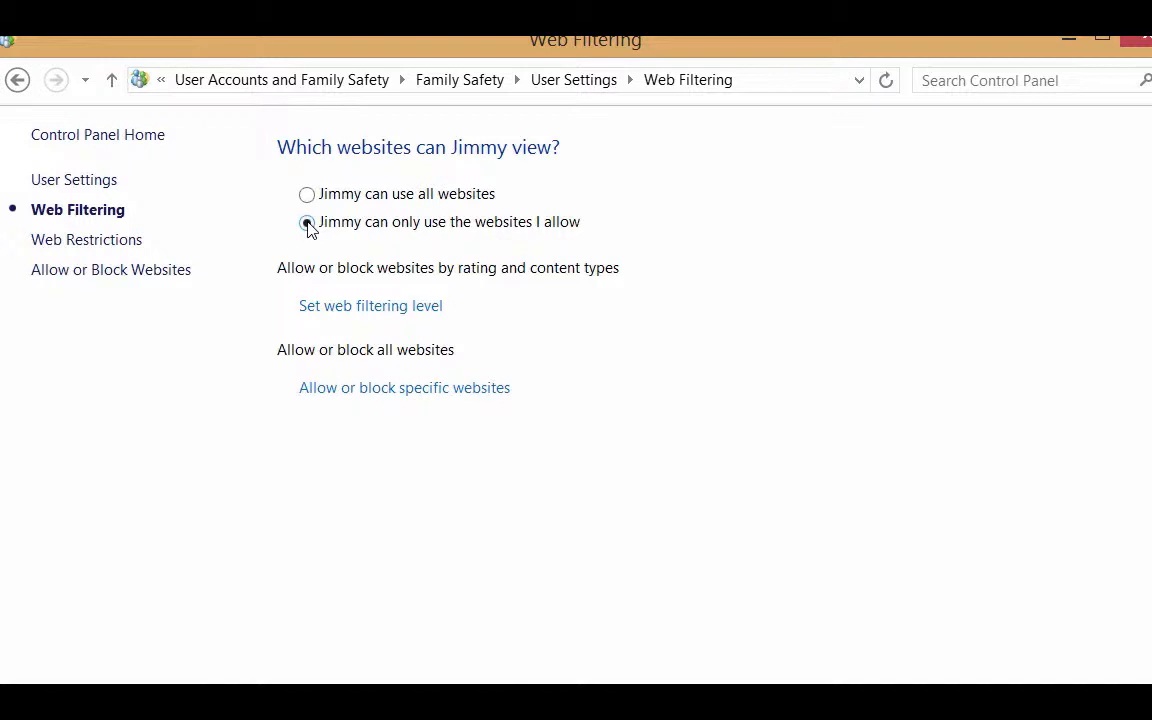
pyautogui.click(333, 311)
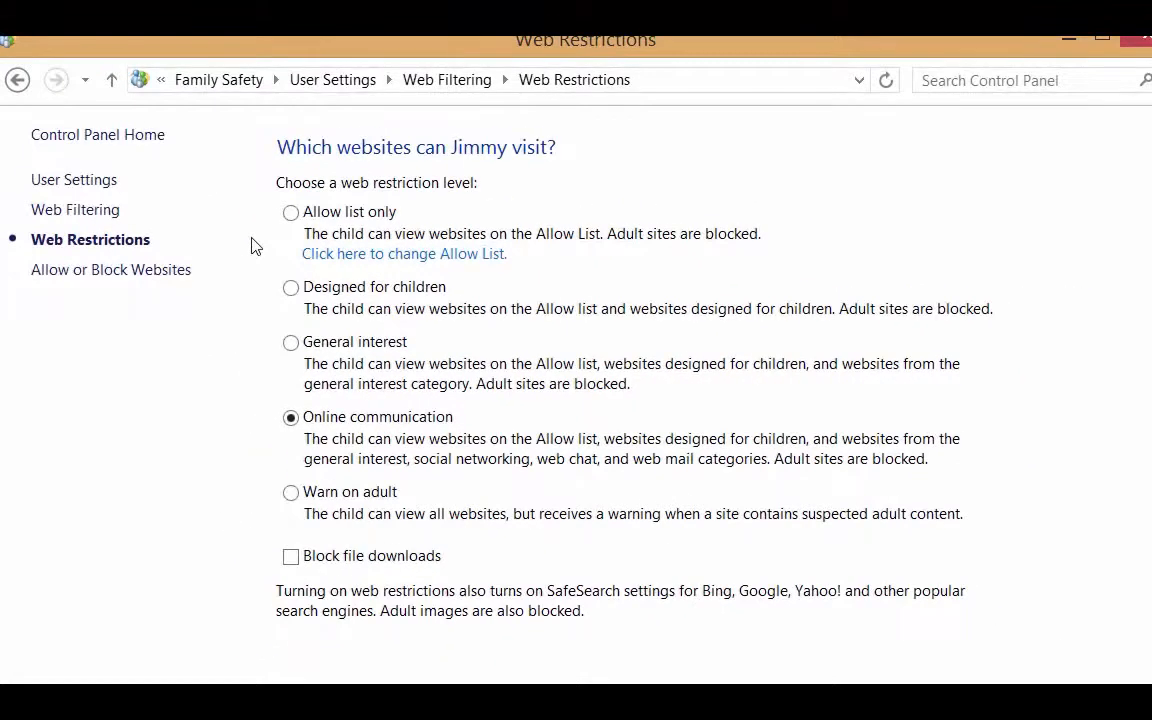
pyautogui.click(17, 80)
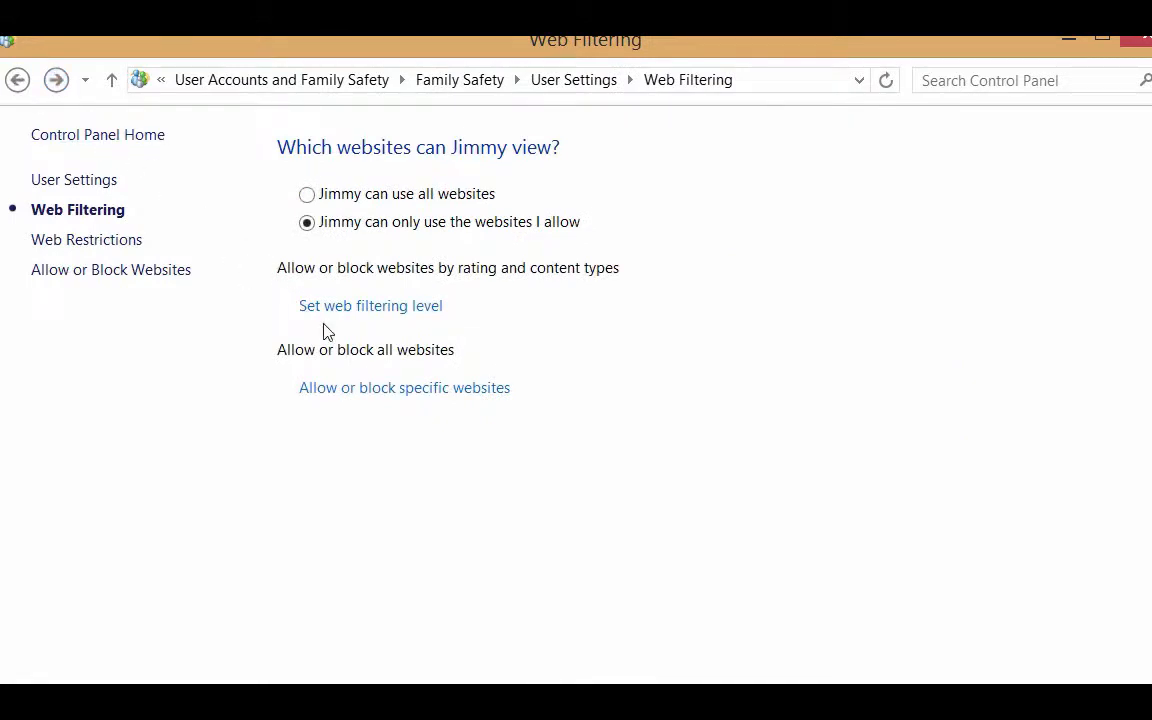
# View the allowed and blocked websites lists, then go back to the child's user settings.
pyautogui.click(341, 392)
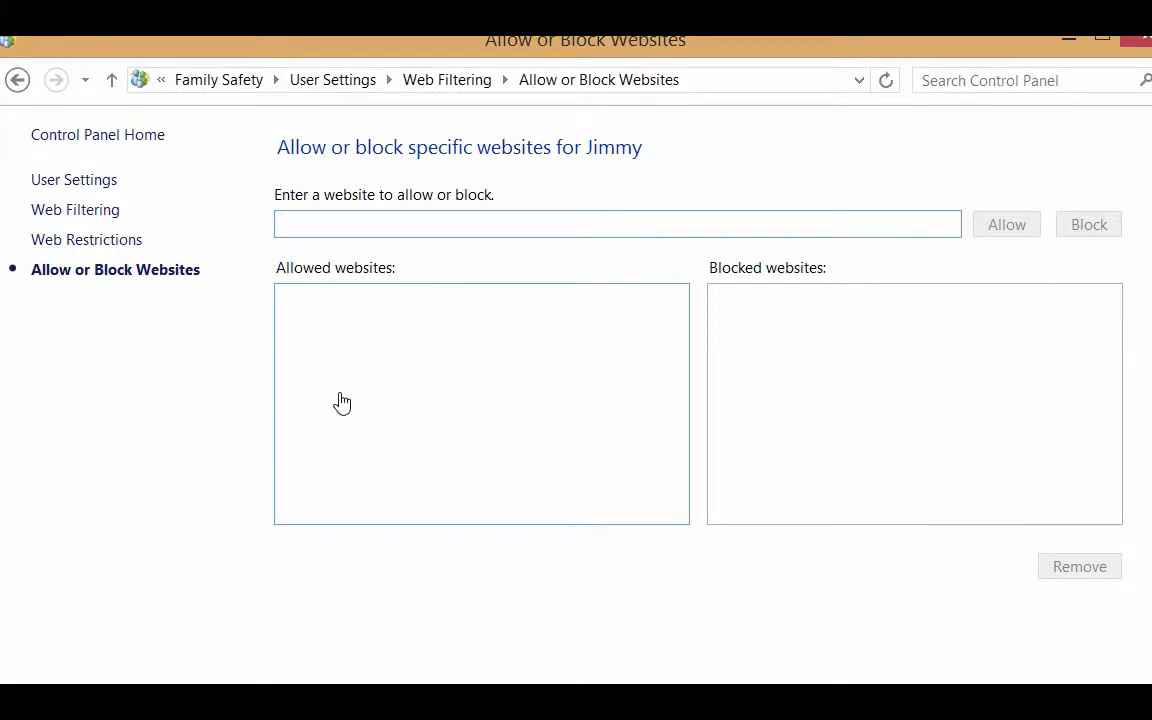
pyautogui.click(16, 81)
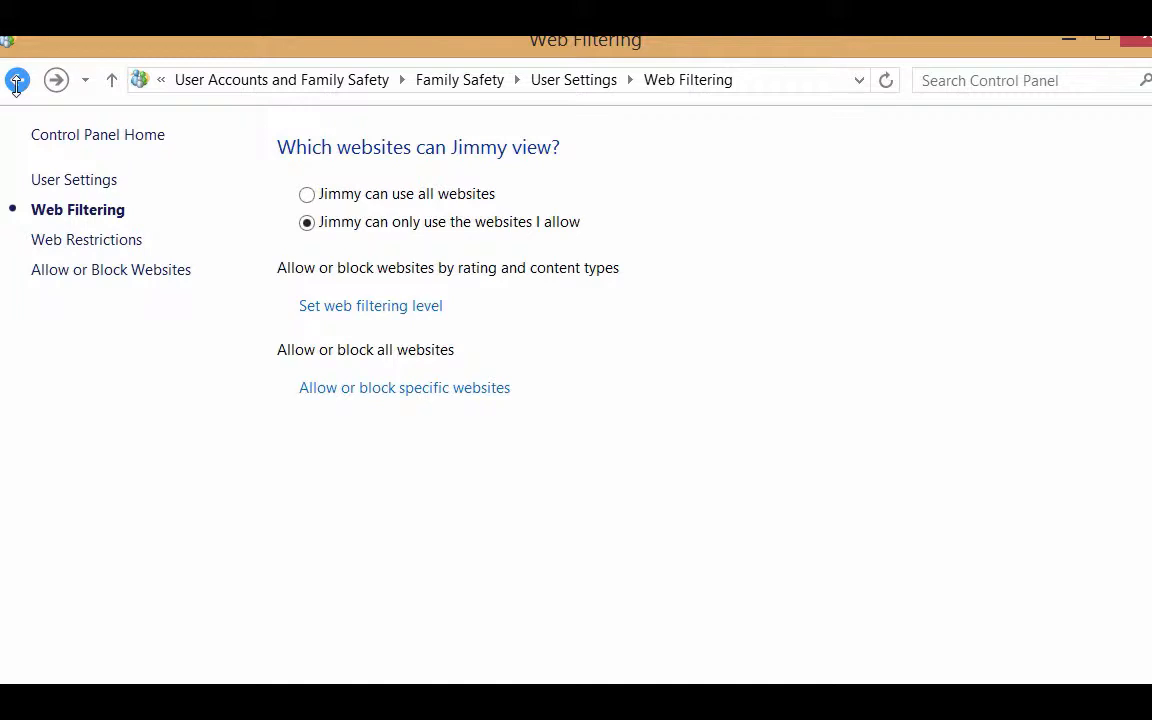
pyautogui.click(16, 81)
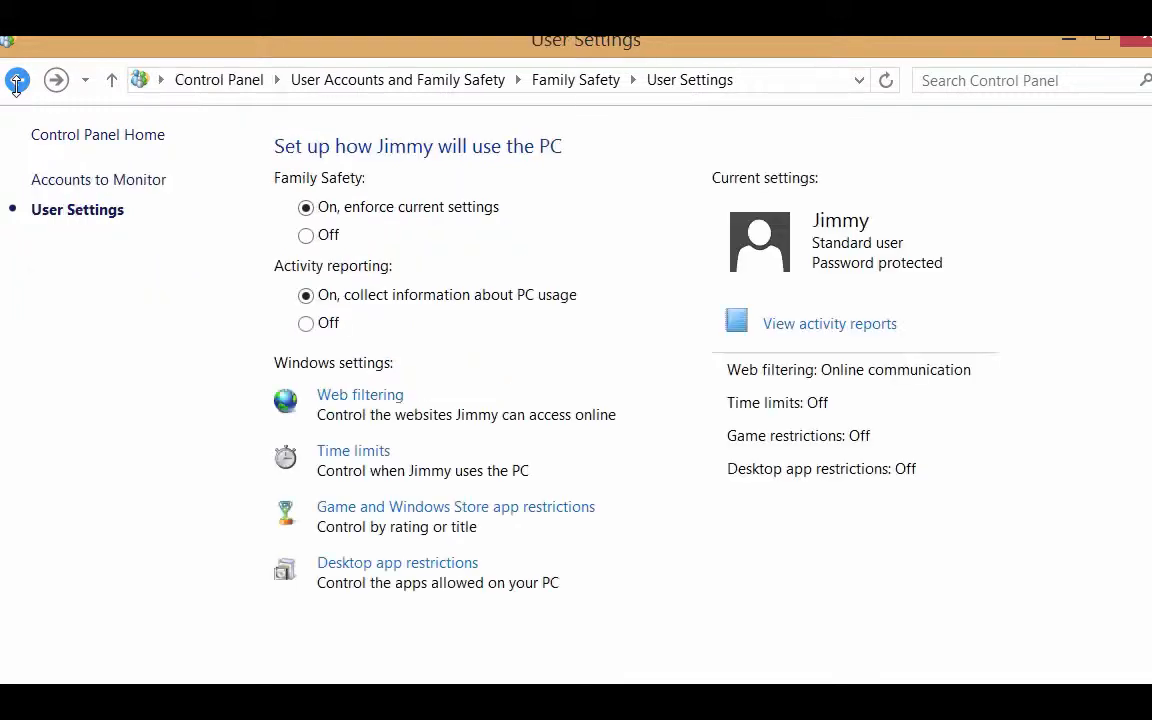
# Limit the child's daily PC time allowance to the allowed amount, 0 hours 30 minutes.
pyautogui.click(342, 455)
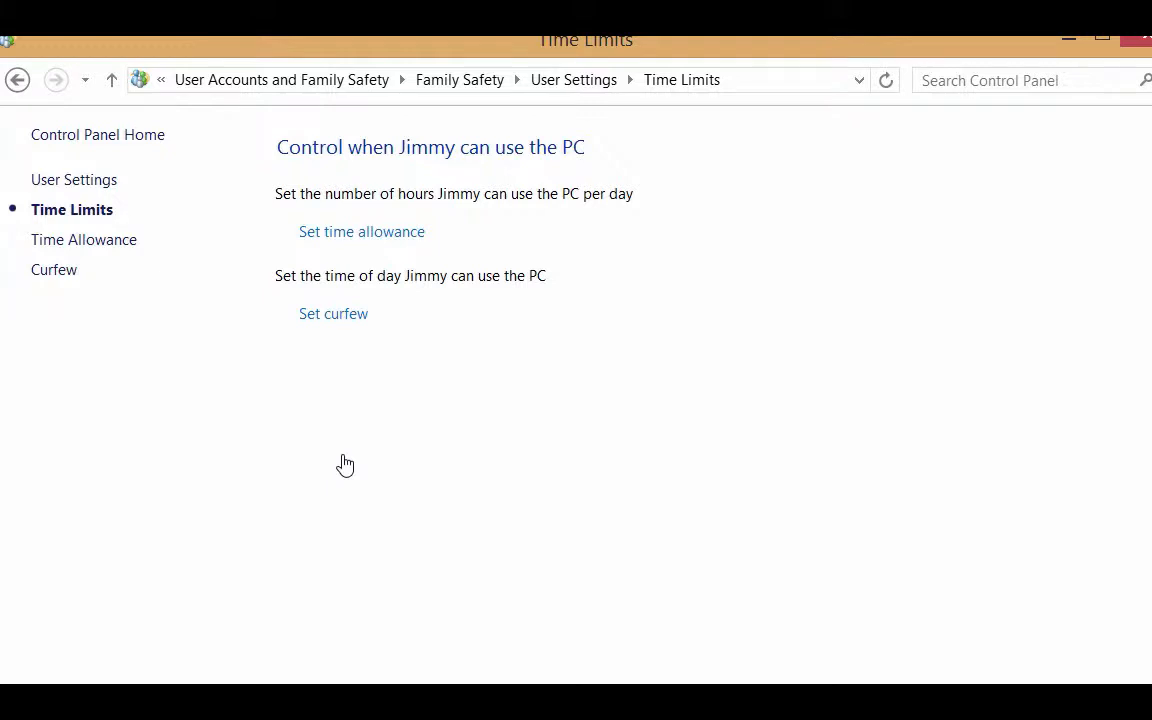
pyautogui.click(341, 240)
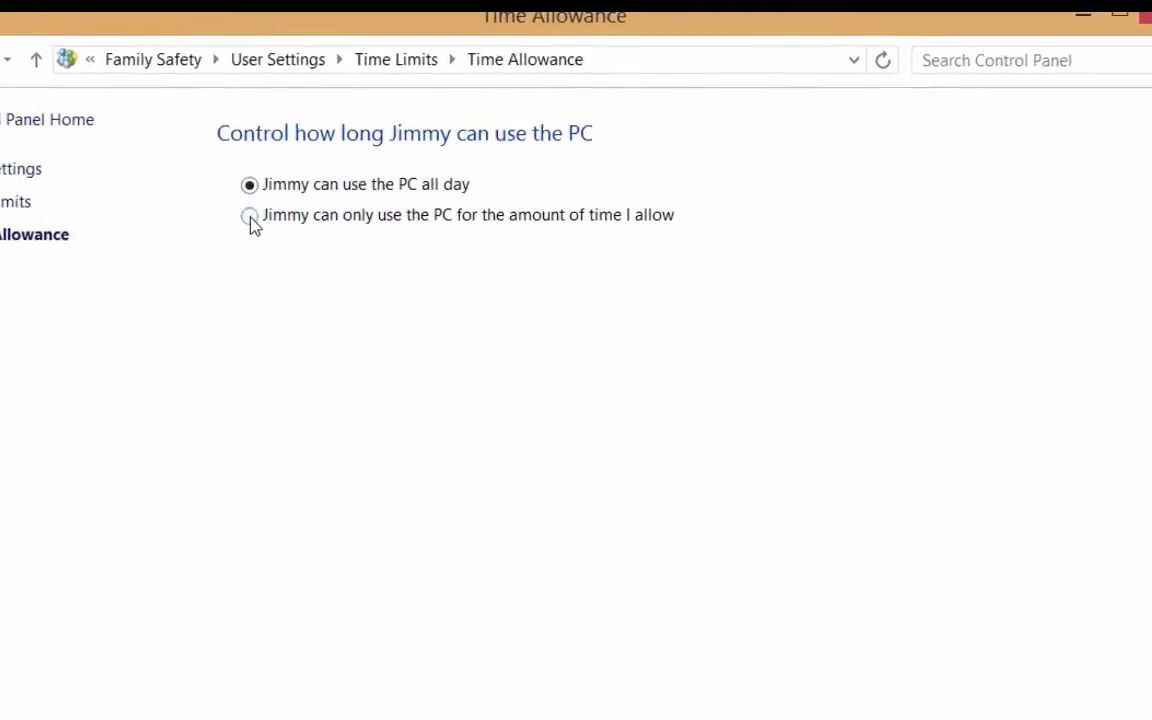
pyautogui.click(250, 217)
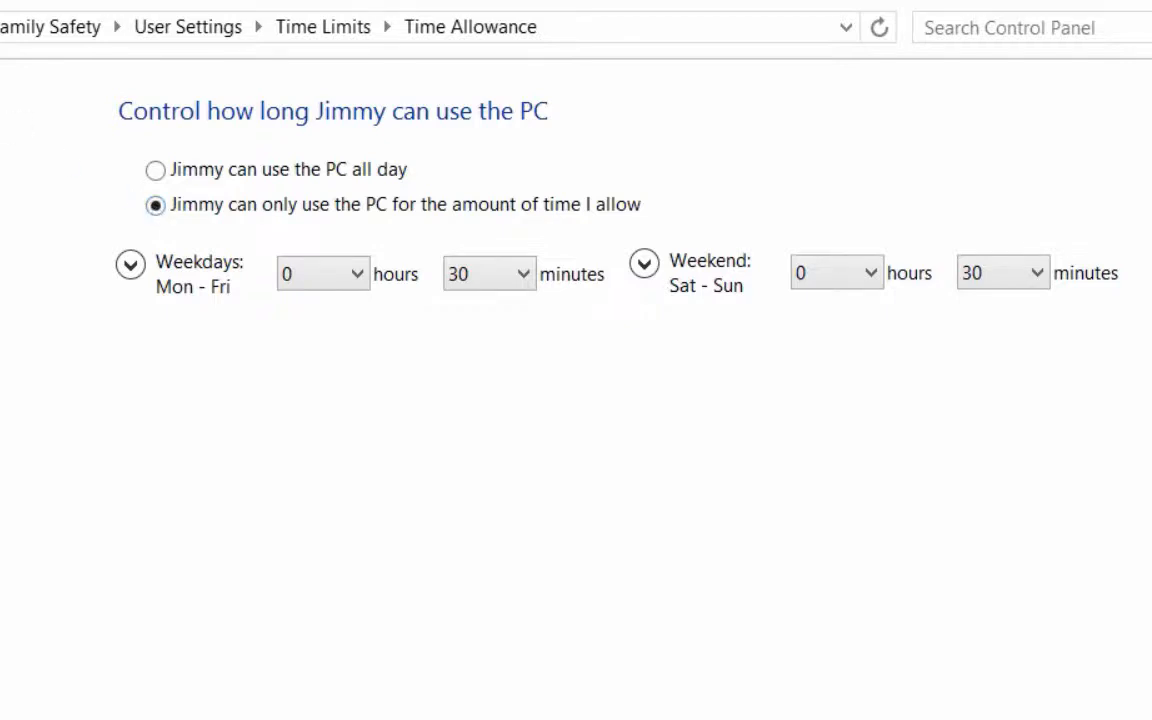
pyautogui.hotkey('alt', 'Left')
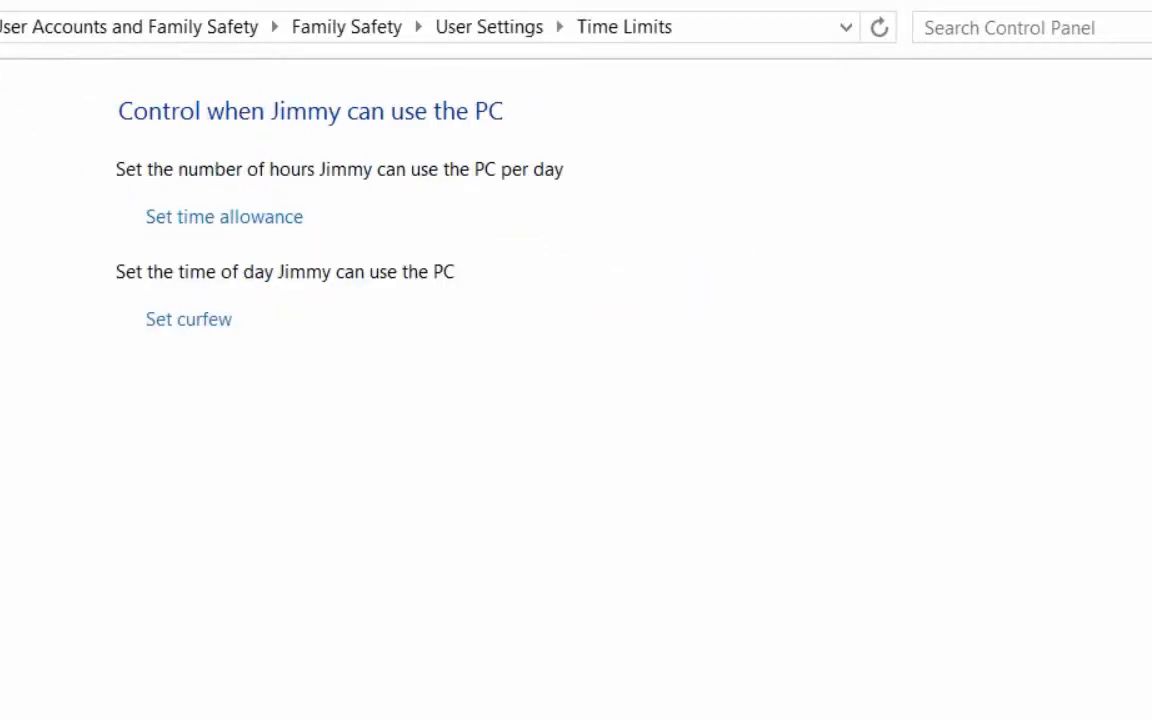
# Restrict the child's curfew to allowed time ranges only, leaving time limits On.
pyautogui.click(176, 322)
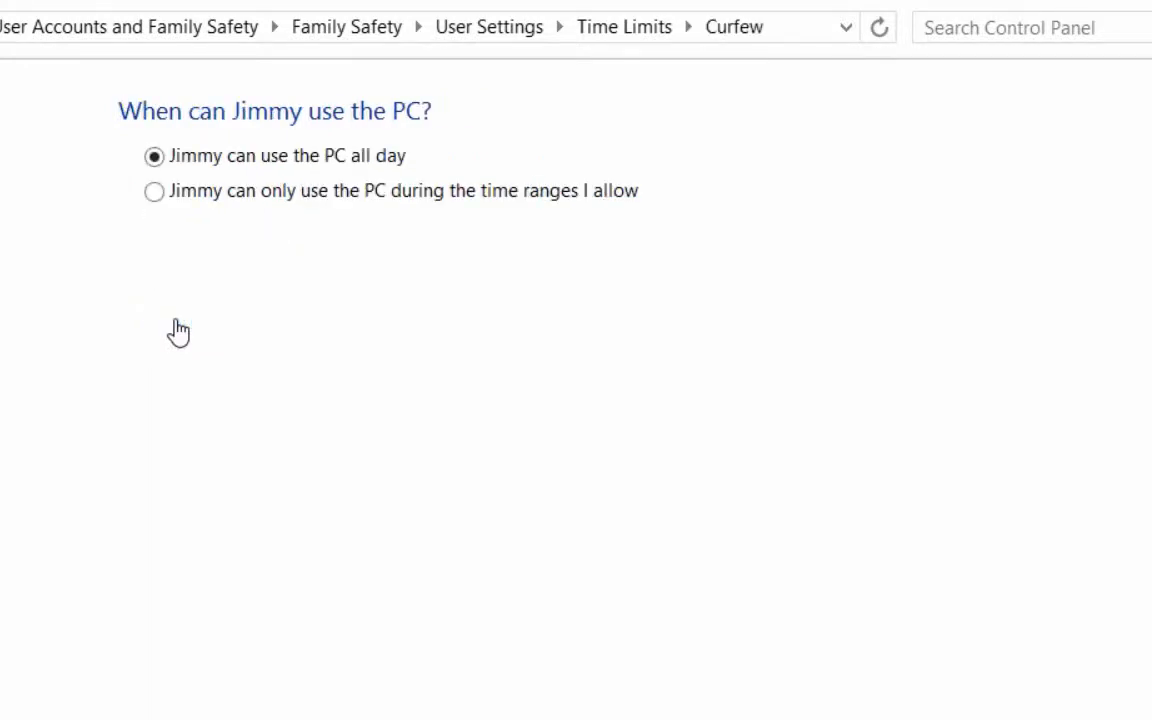
pyautogui.click(154, 193)
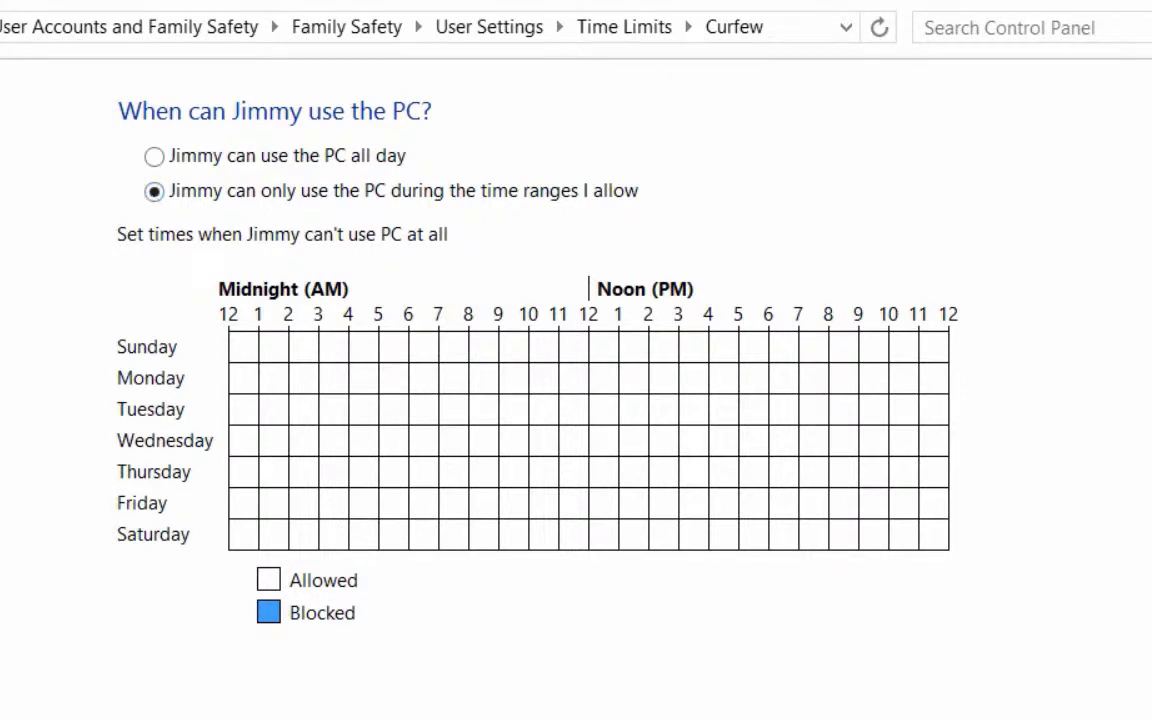
pyautogui.hotkey('alt', 'Left')
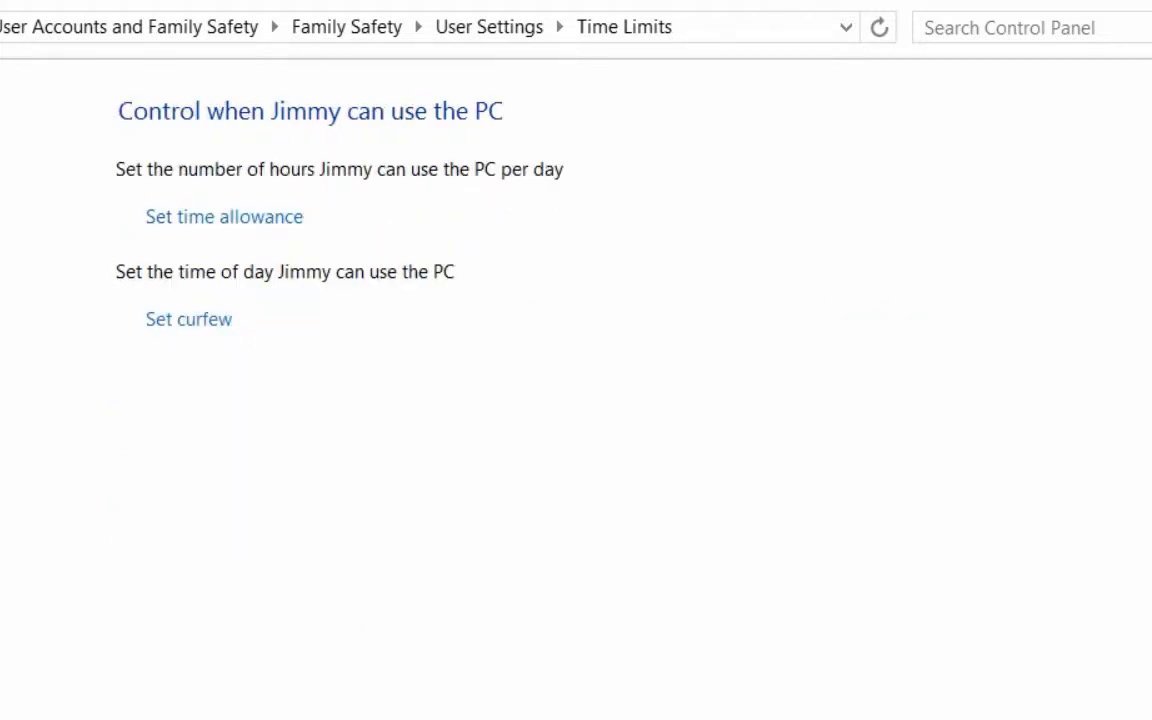
pyautogui.hotkey('alt', 'Left')
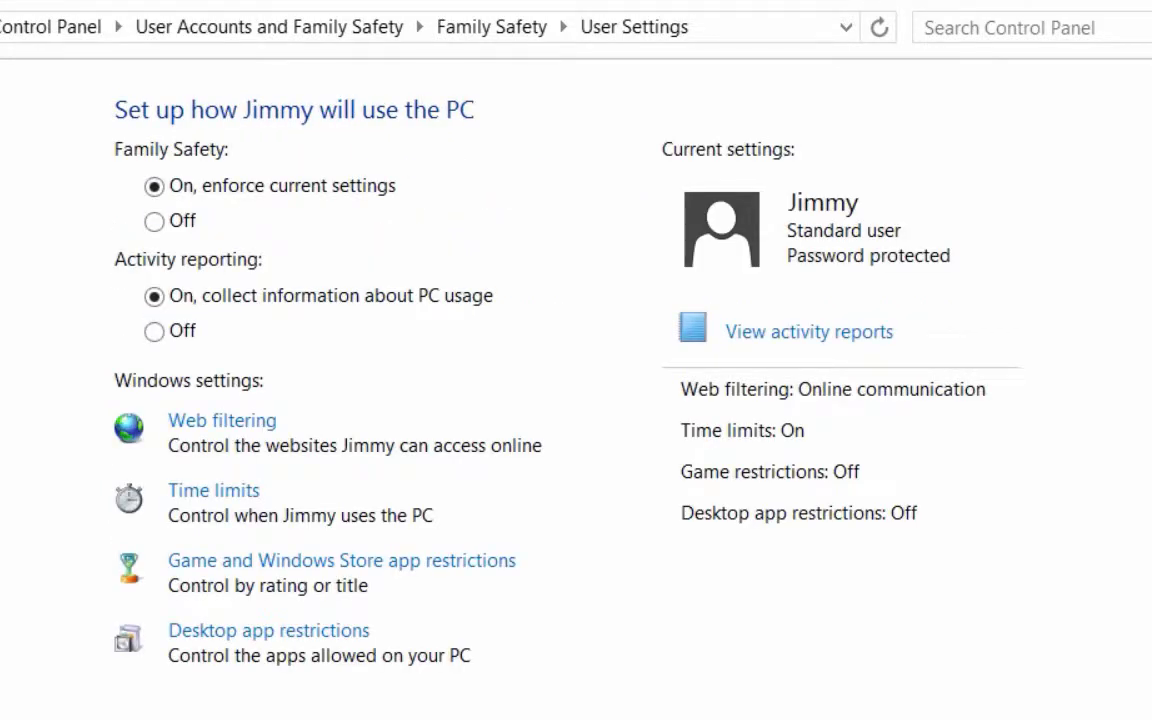
pyautogui.click(196, 494)
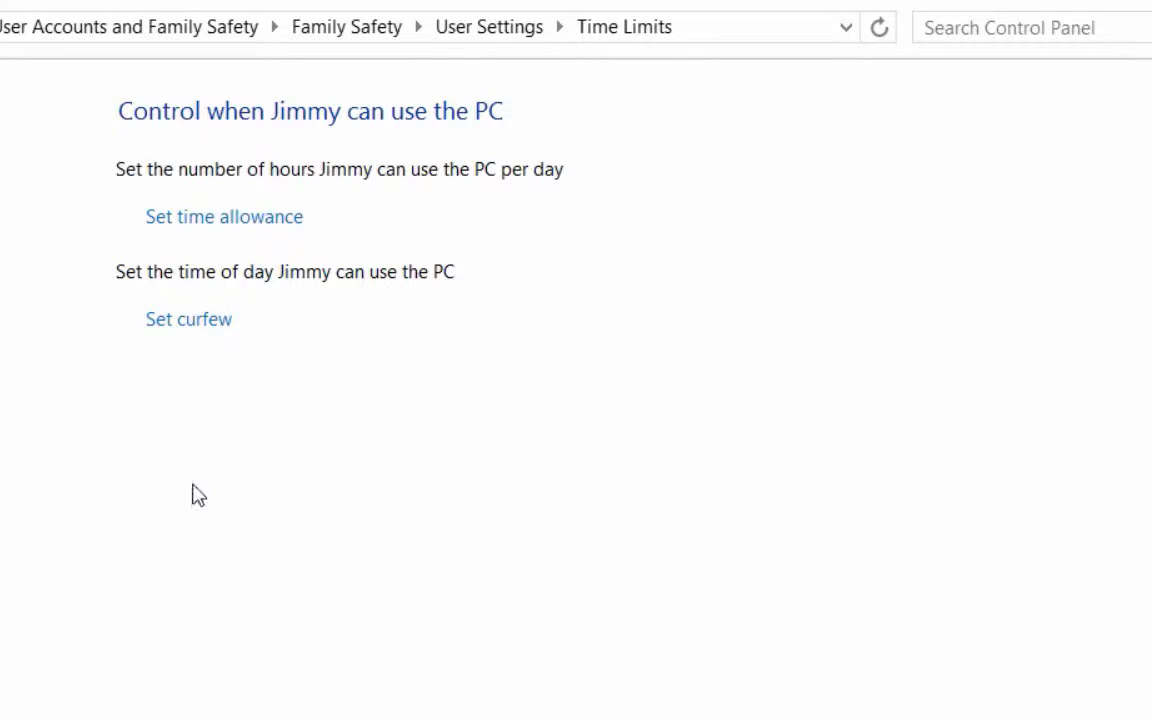
pyautogui.hotkey('alt', 'Left')
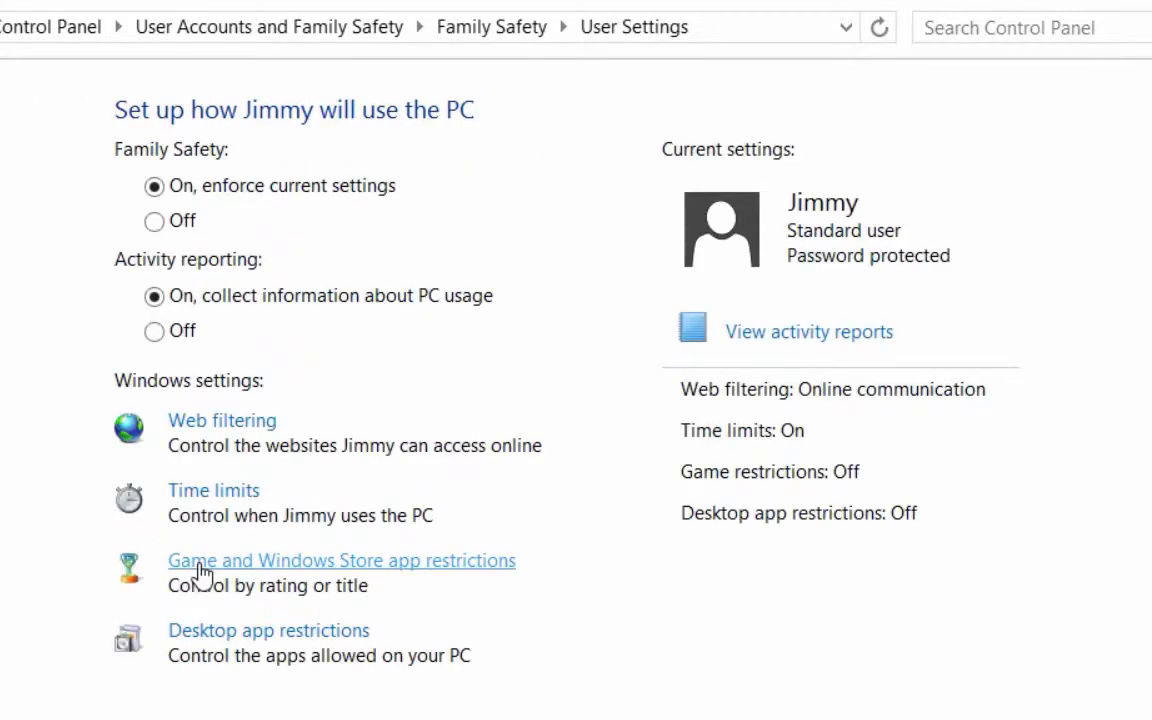
# Allow the child only approved games and Store apps, rated up to 18 and older.
pyautogui.click(268, 562)
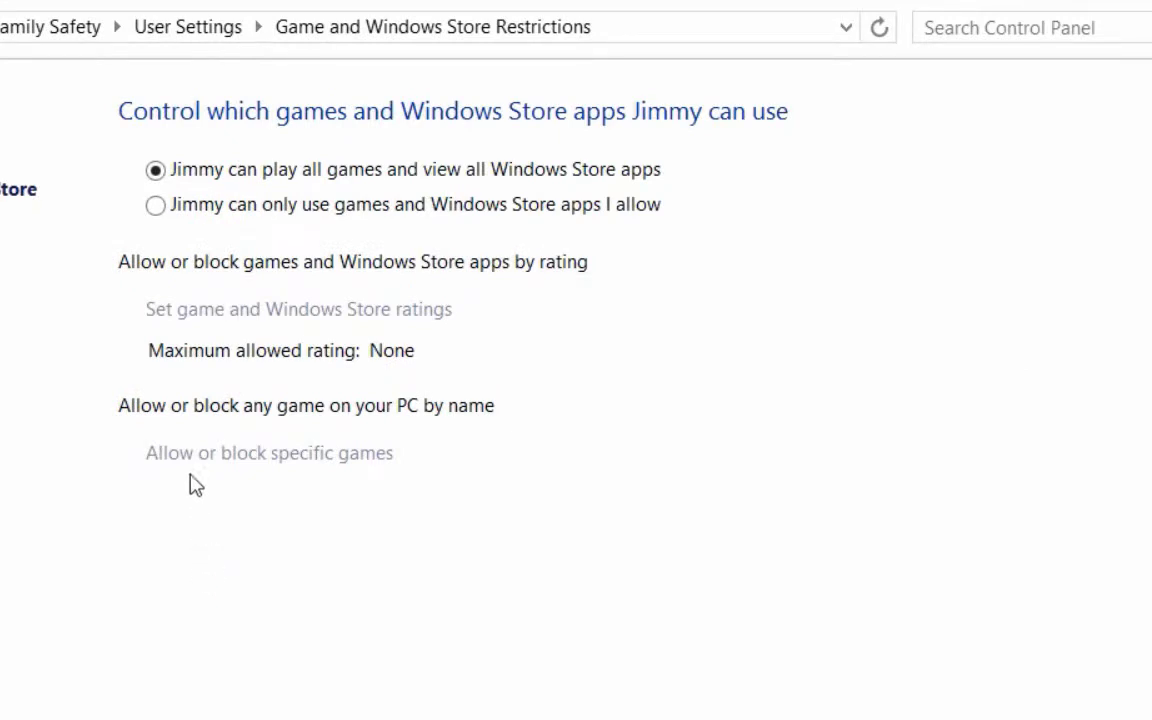
pyautogui.click(155, 206)
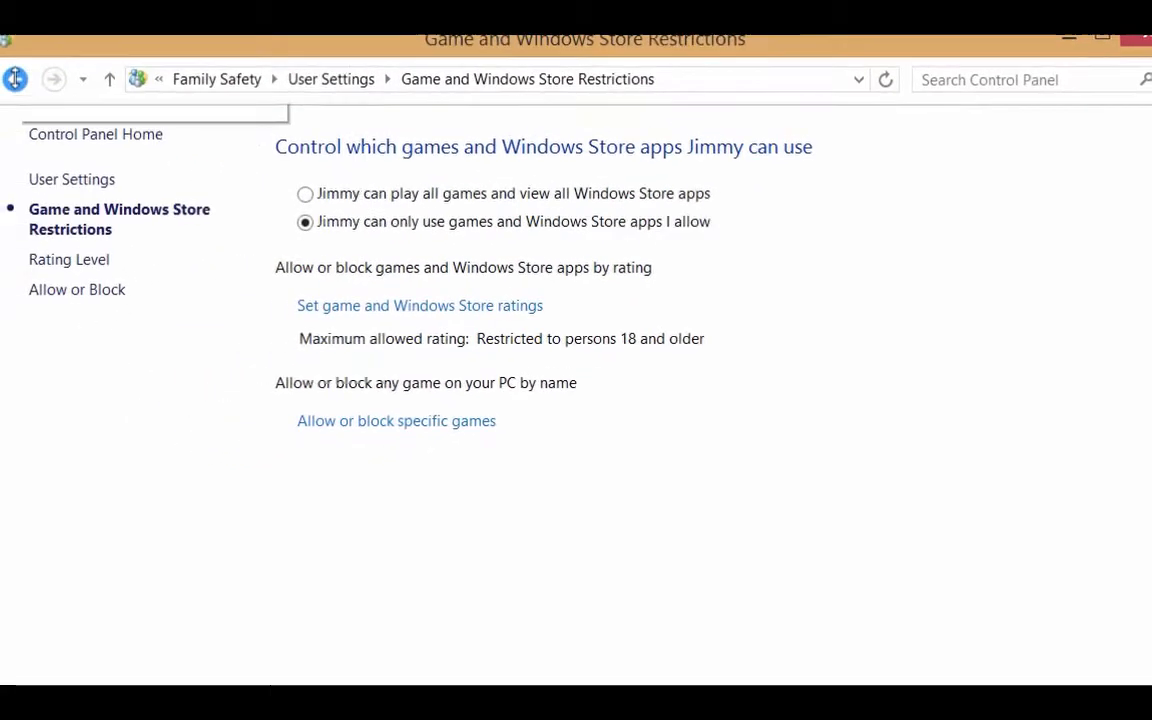
pyautogui.click(17, 79)
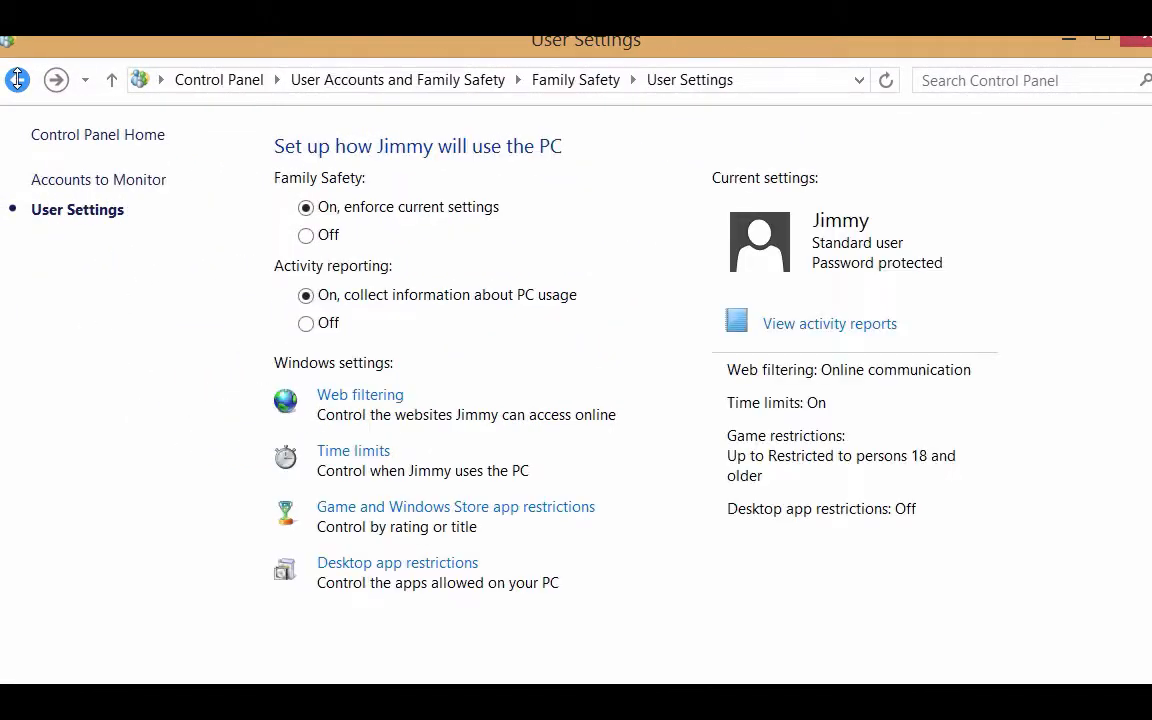
# Restrict the child to allowed desktop apps only, then return to the child's user settings.
pyautogui.click(361, 570)
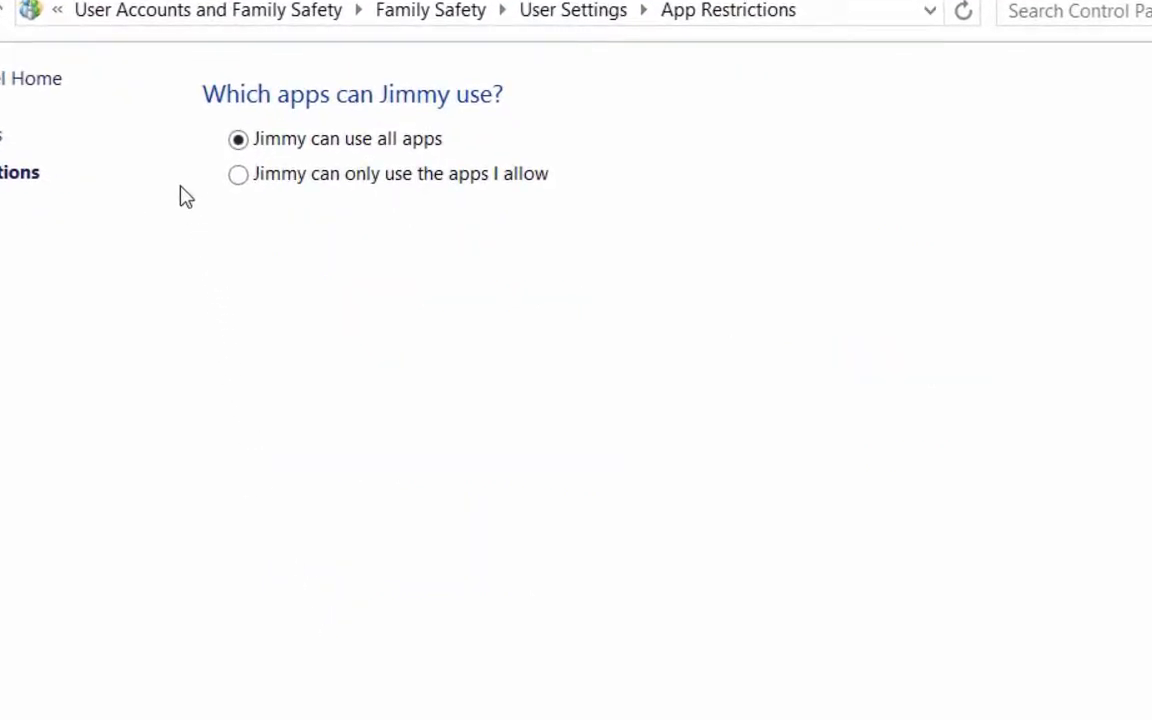
pyautogui.click(239, 180)
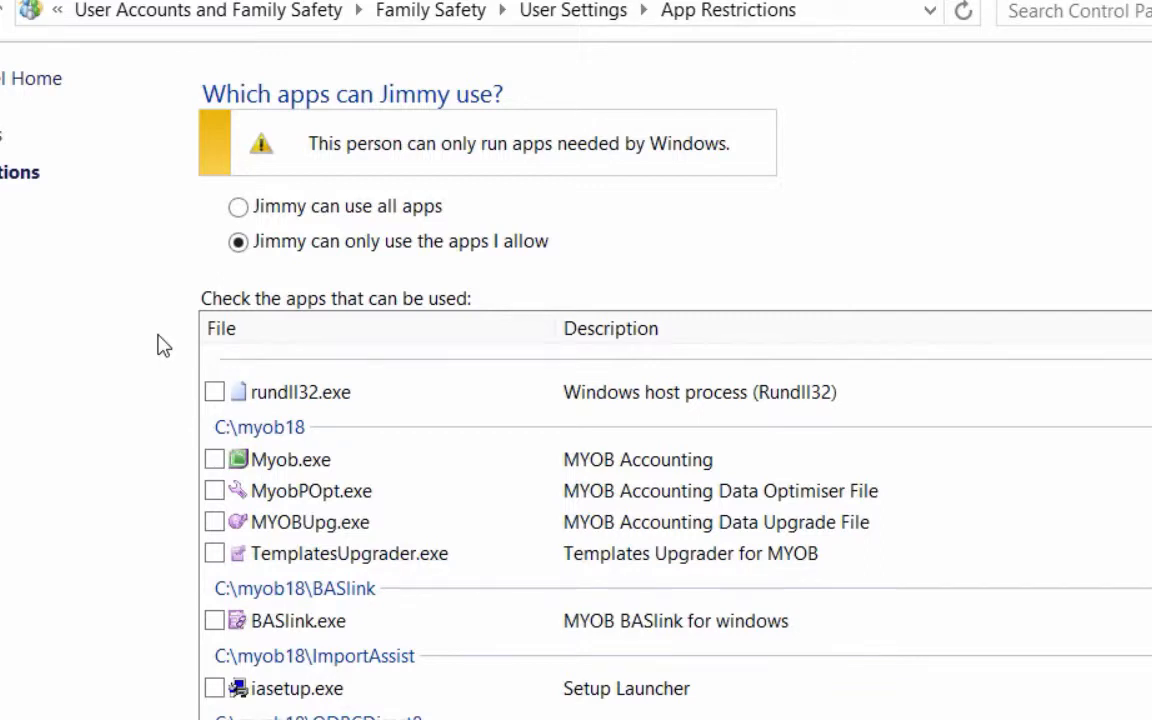
pyautogui.scroll(-2, 163, 345)
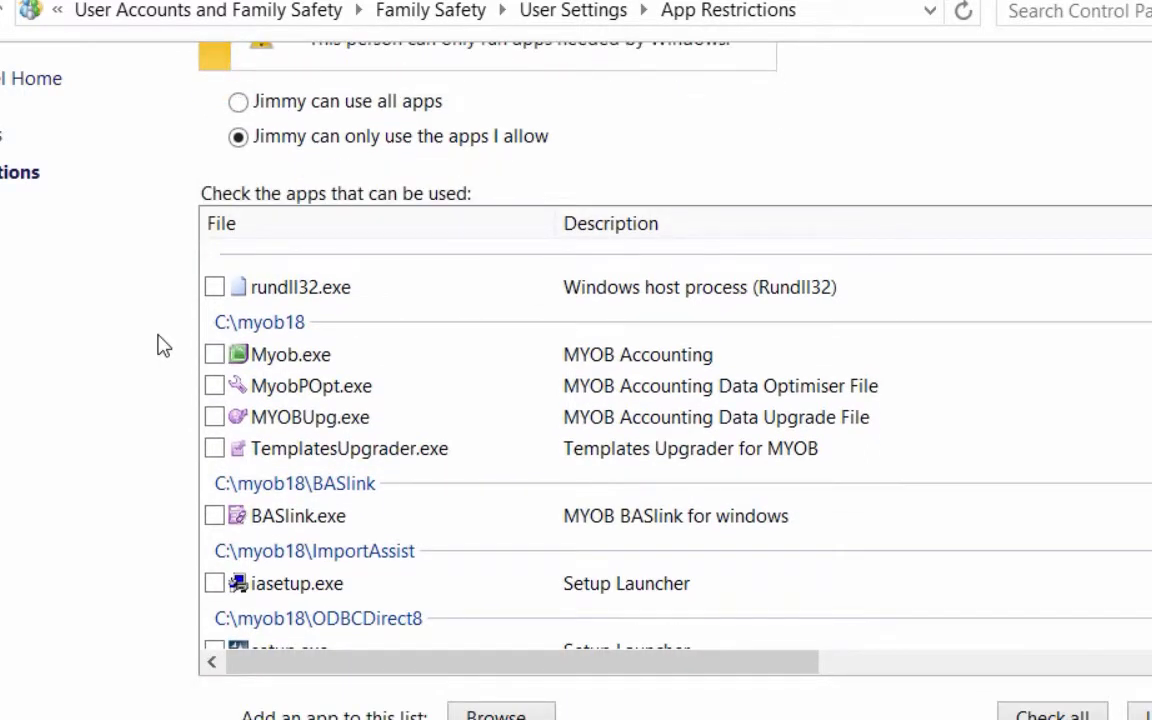
pyautogui.scroll(2, 163, 345)
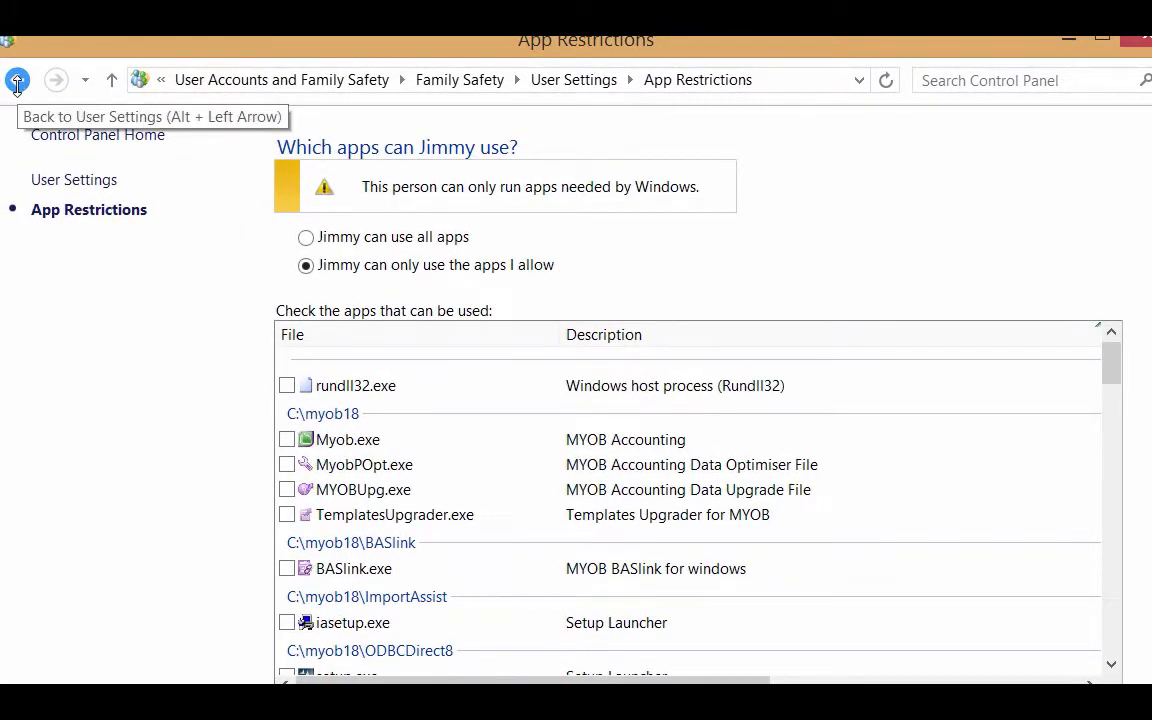
pyautogui.click(17, 83)
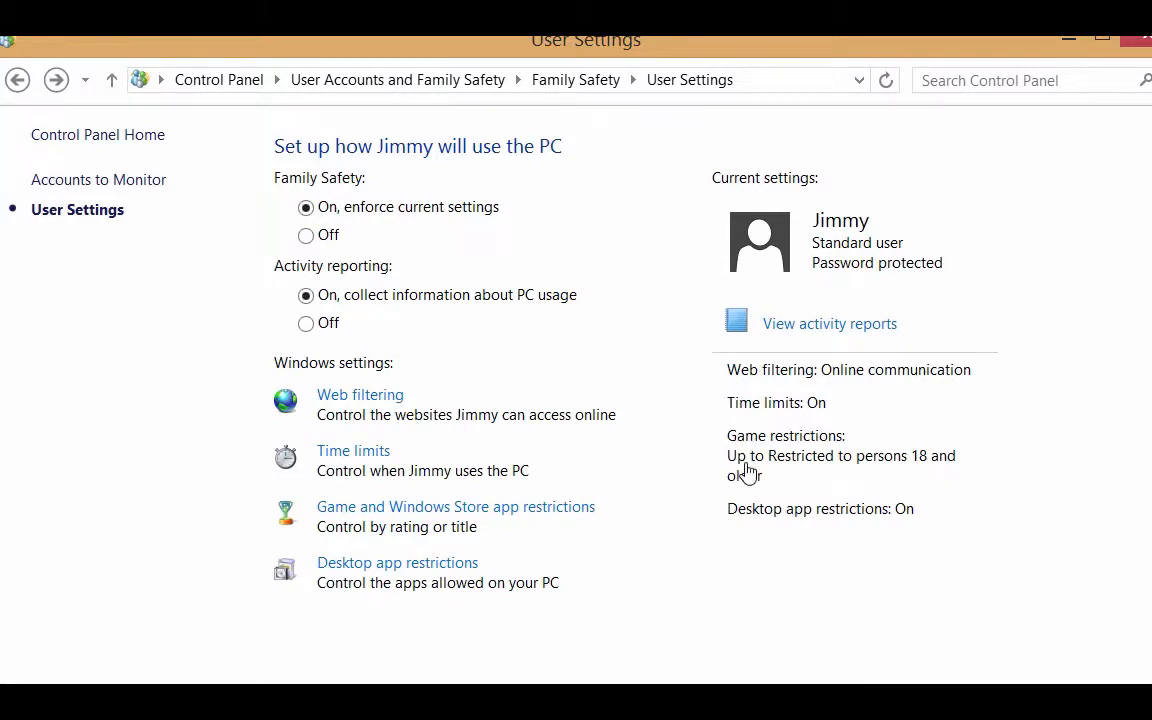
# Check the empty Websites visited, File downloads, Apps used and Games played reports.
pyautogui.click(741, 322)
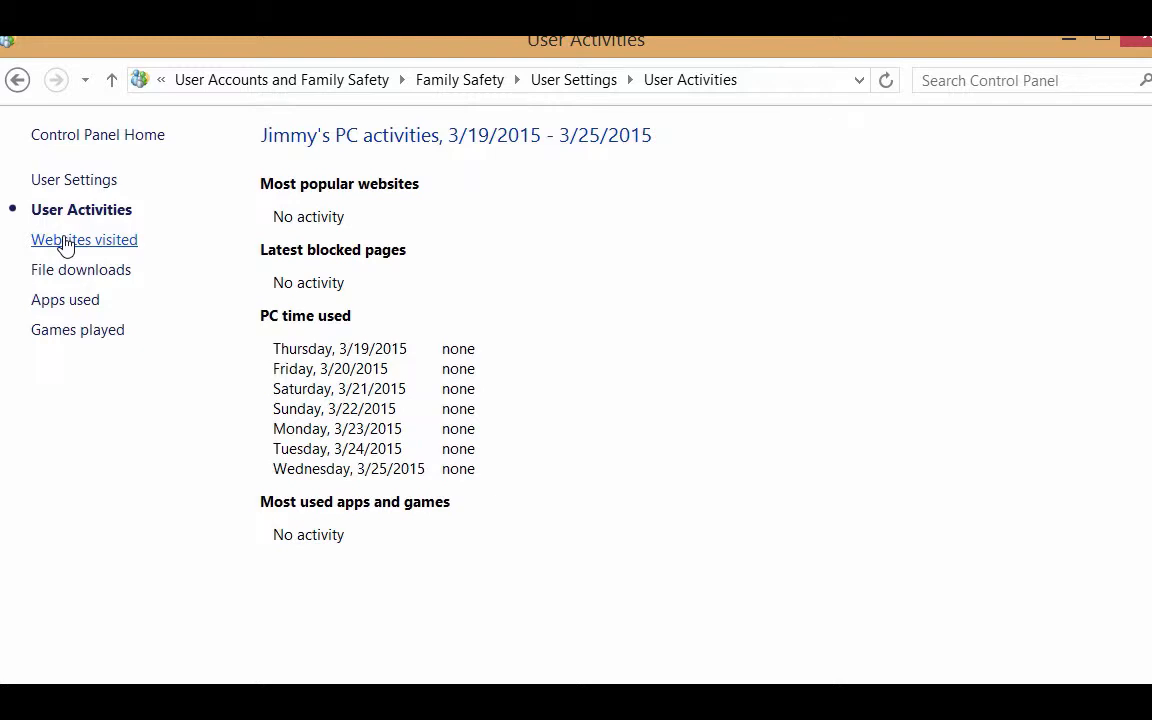
pyautogui.click(65, 241)
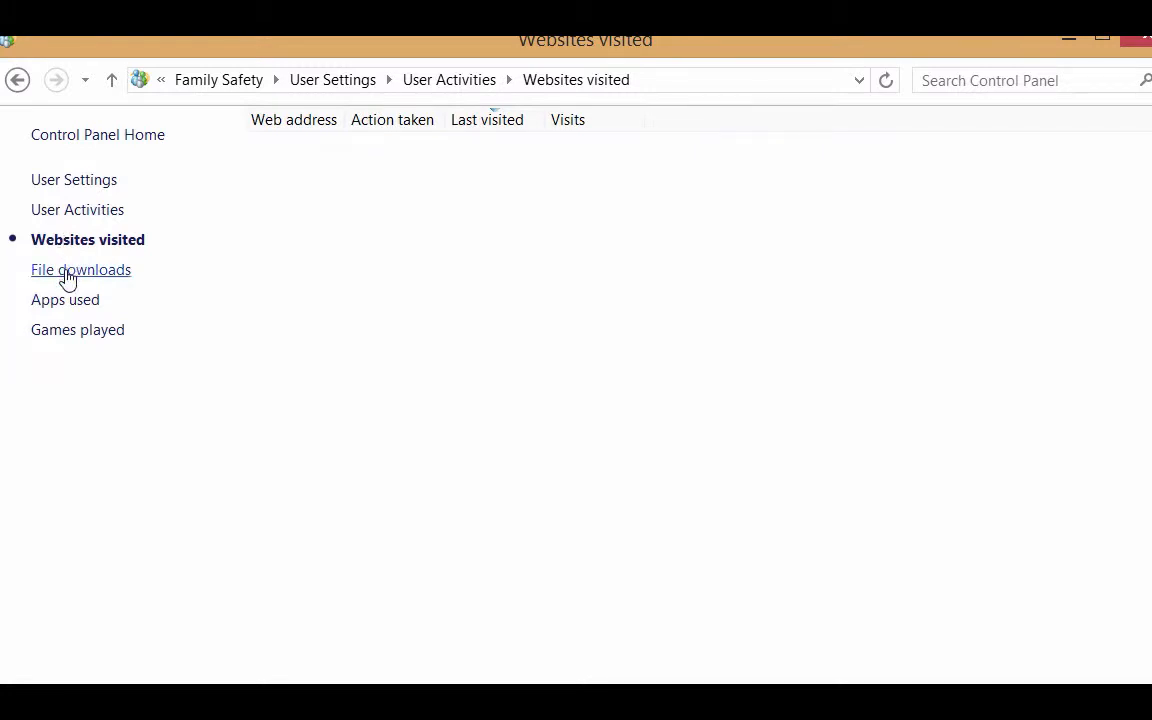
pyautogui.click(67, 279)
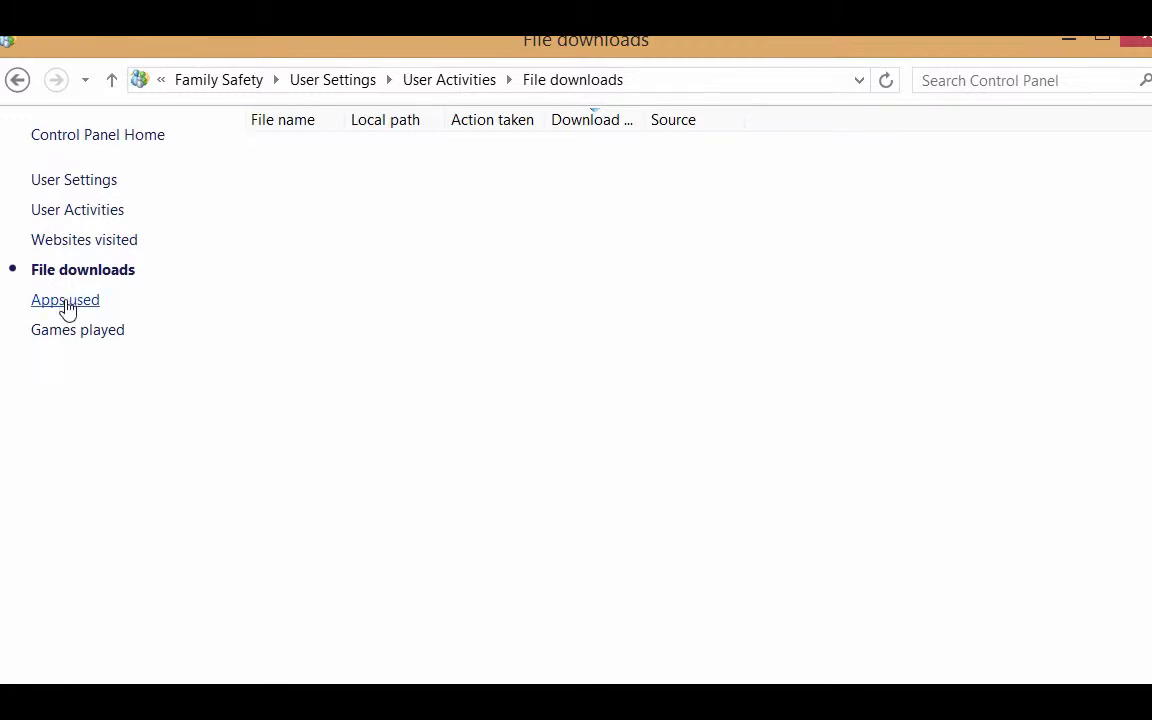
pyautogui.click(66, 306)
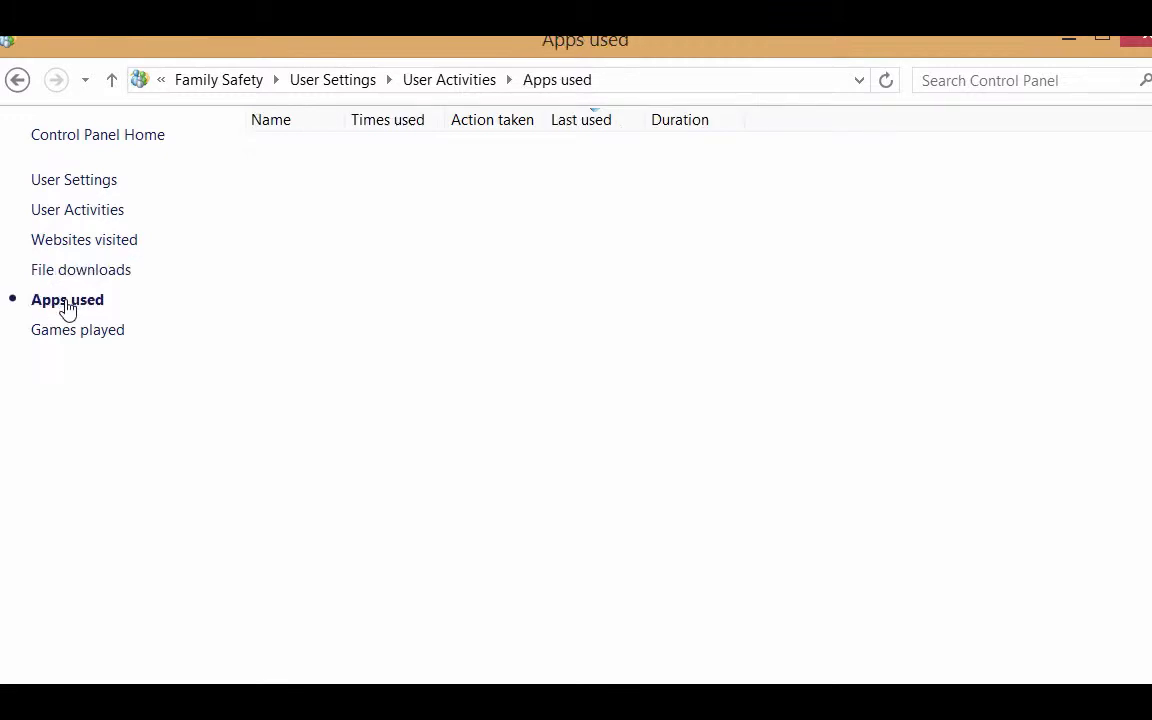
pyautogui.click(65, 340)
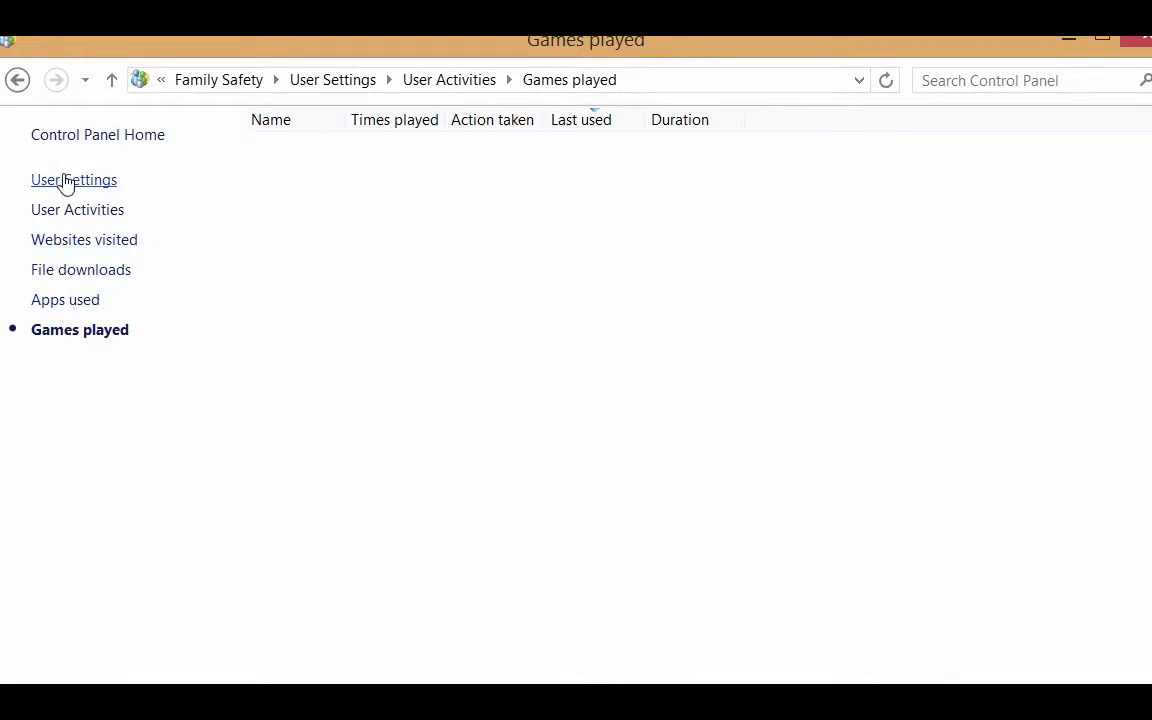
pyautogui.click(17, 80)
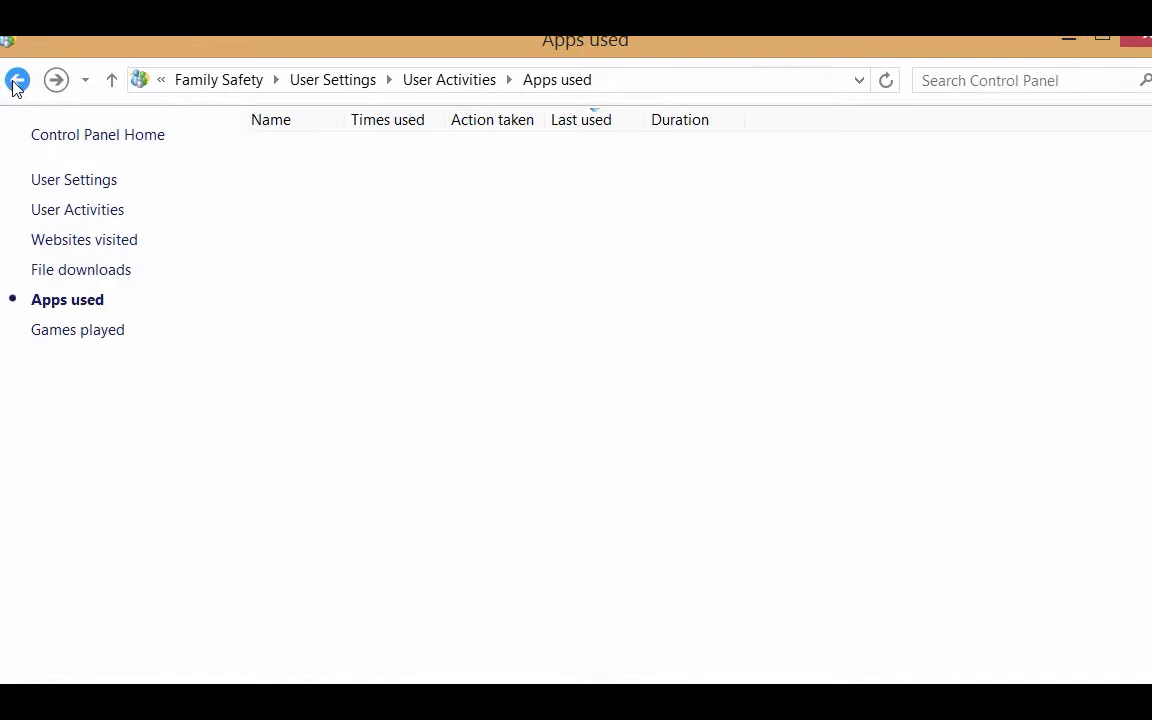
# Navigate back through Family Safety to the Control Panel home categories.
pyautogui.click(17, 80)
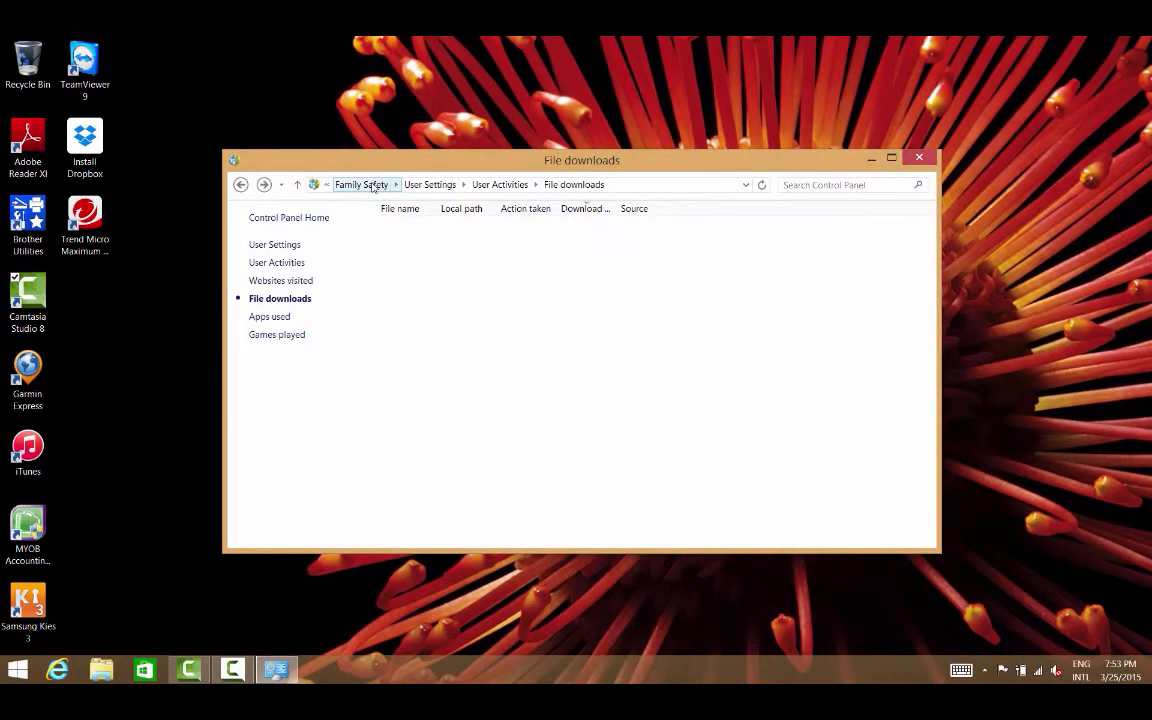
pyautogui.click(378, 185)
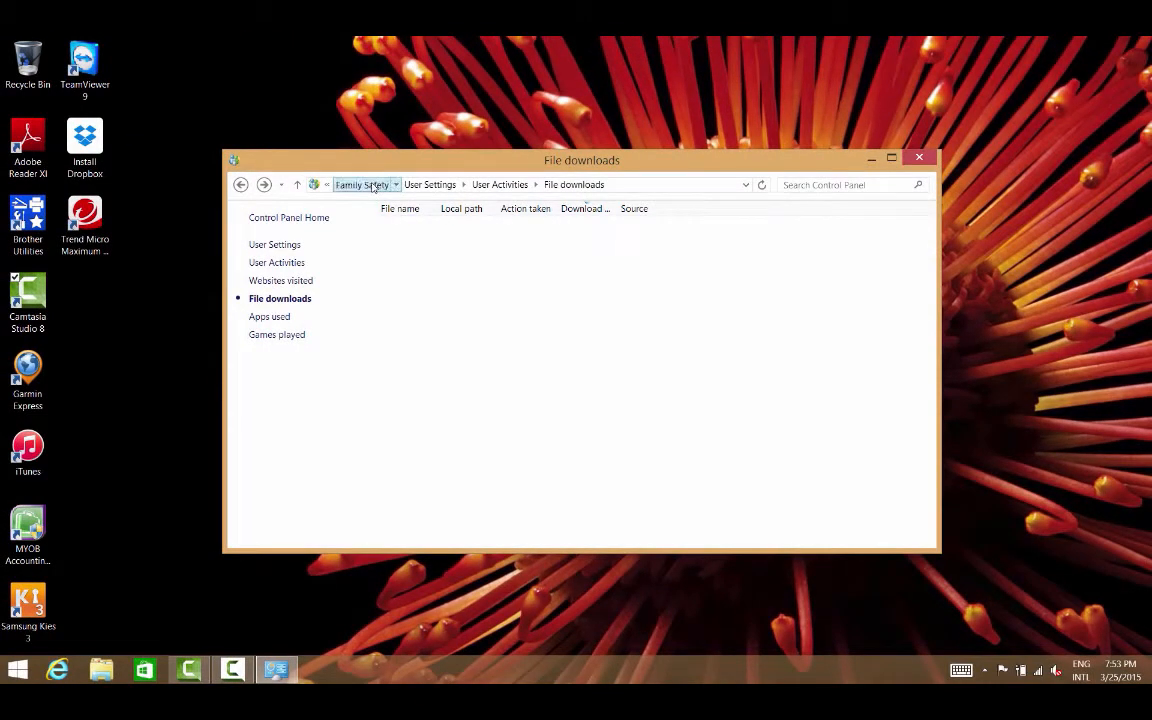
pyautogui.click(305, 218)
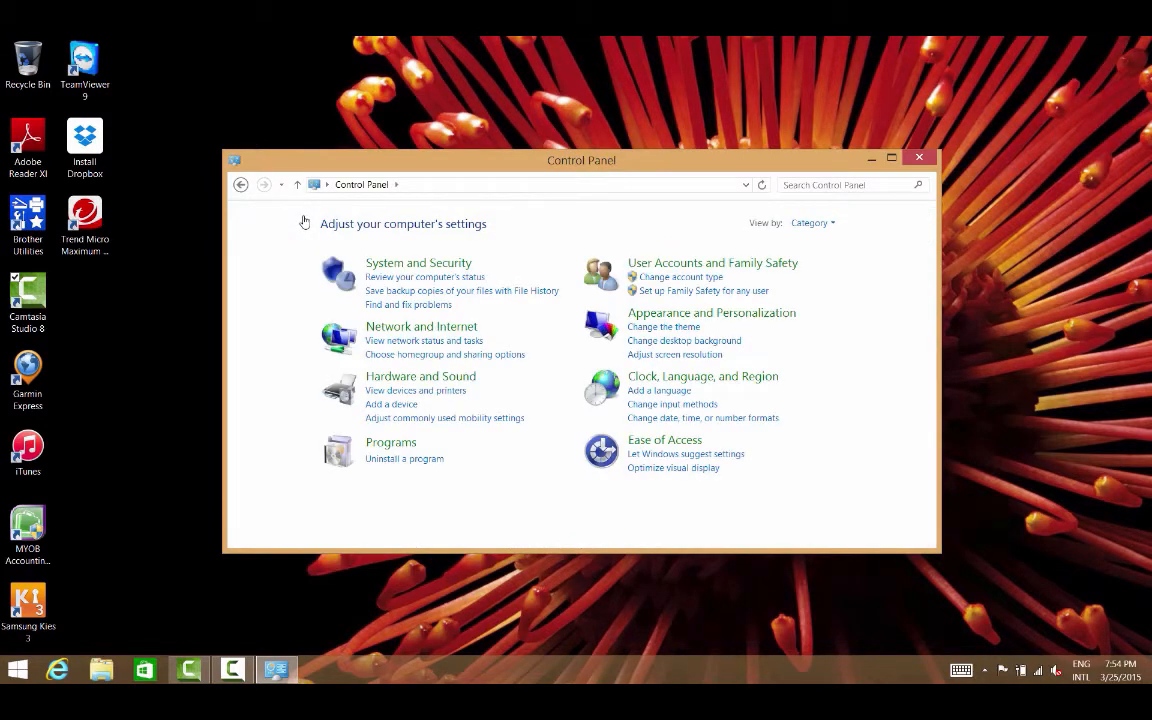